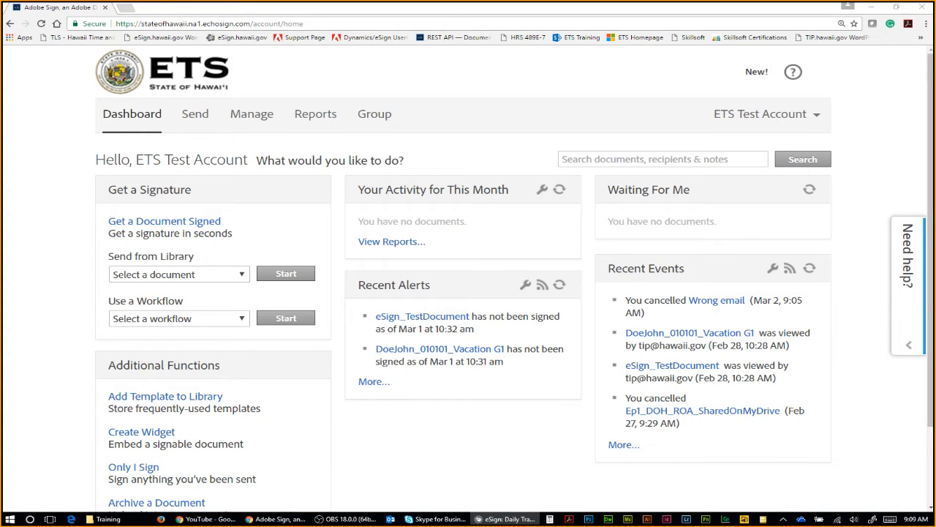
# Step: Leave the Adobe Sign dashboard and open the Example Memo from the Training folder
pyautogui.click(58, 253)
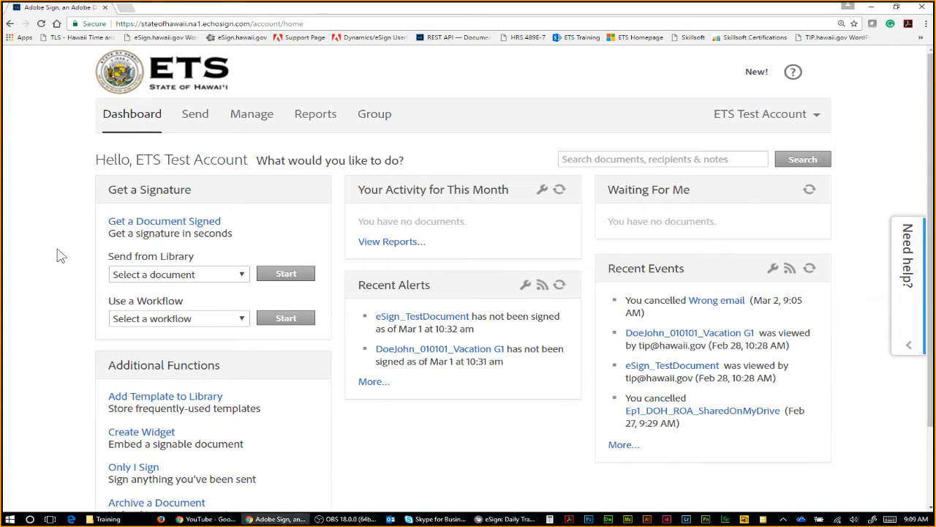
pyautogui.hotkey('ctrl', '-')
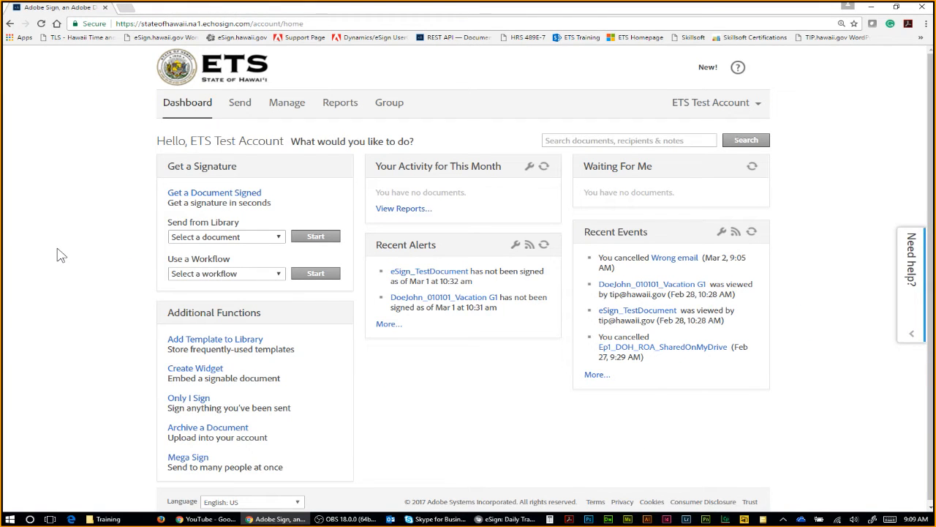
pyautogui.hotkey('ctrl', '+')
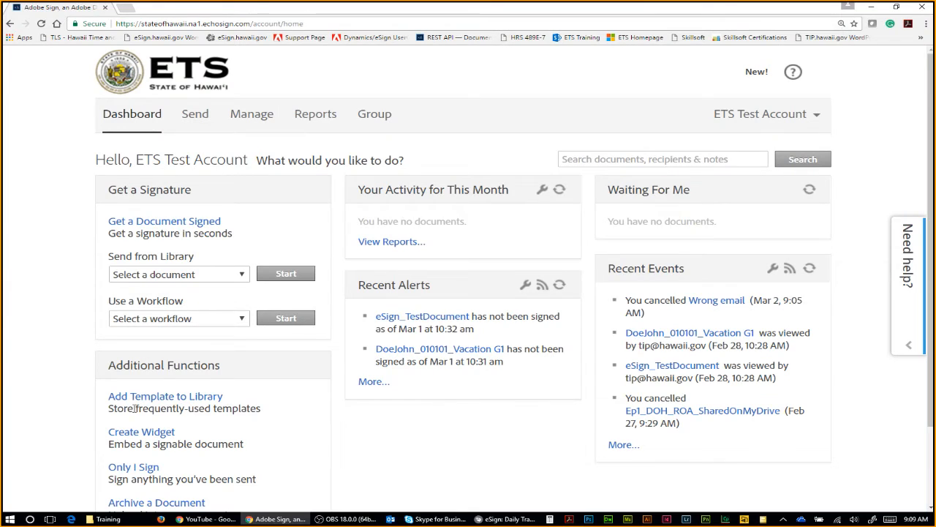
pyautogui.click(119, 519)
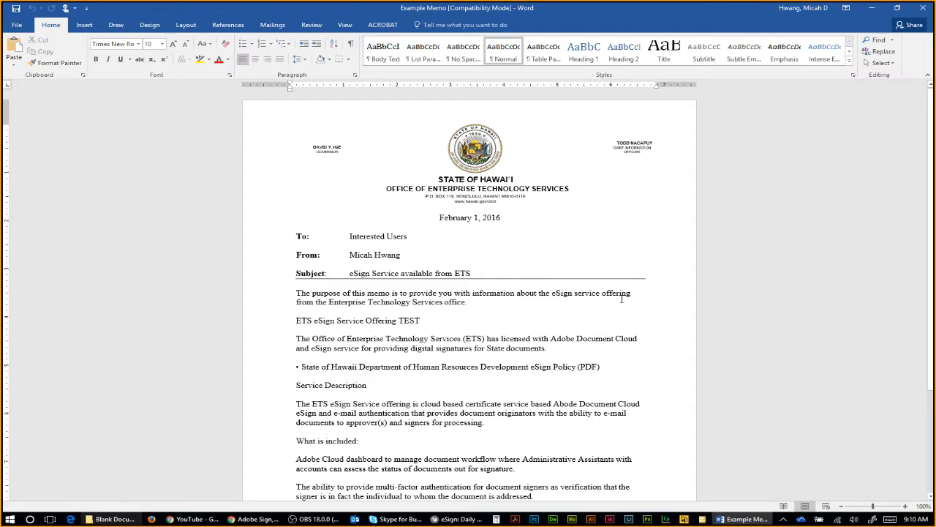
# Step: Read through the eSign memo, selecting its body text down to 'addressed.'
pyautogui.click(755, 173)
pyautogui.scroll(-1, 512, 132)
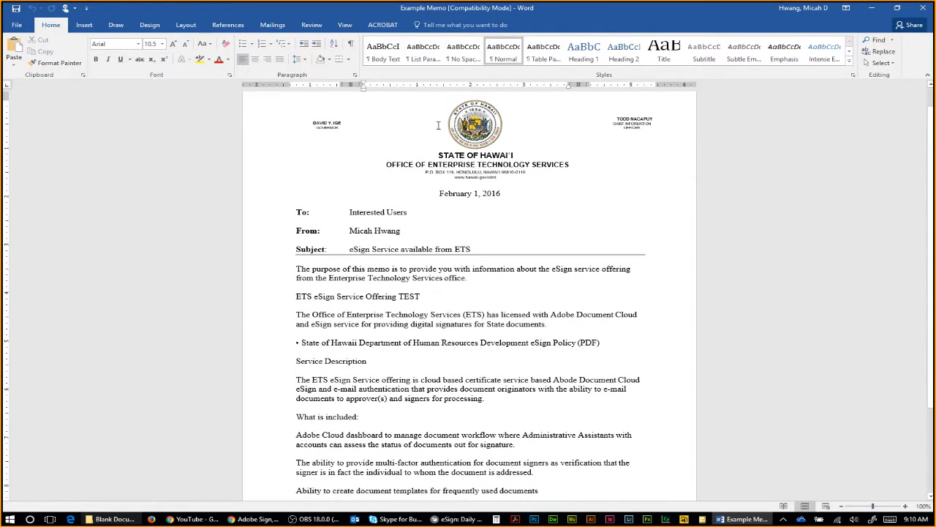
pyautogui.scroll(-2, 479, 241)
pyautogui.moveTo(296, 249); pyautogui.dragTo(581, 428)
pyautogui.click(581, 428)
pyautogui.scroll(-3, 585, 369)
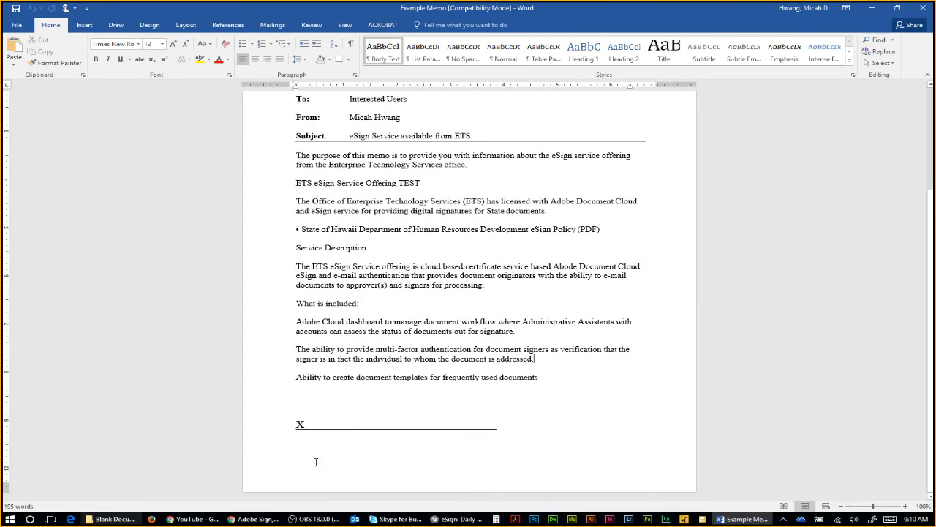
pyautogui.scroll(4, 372, 424)
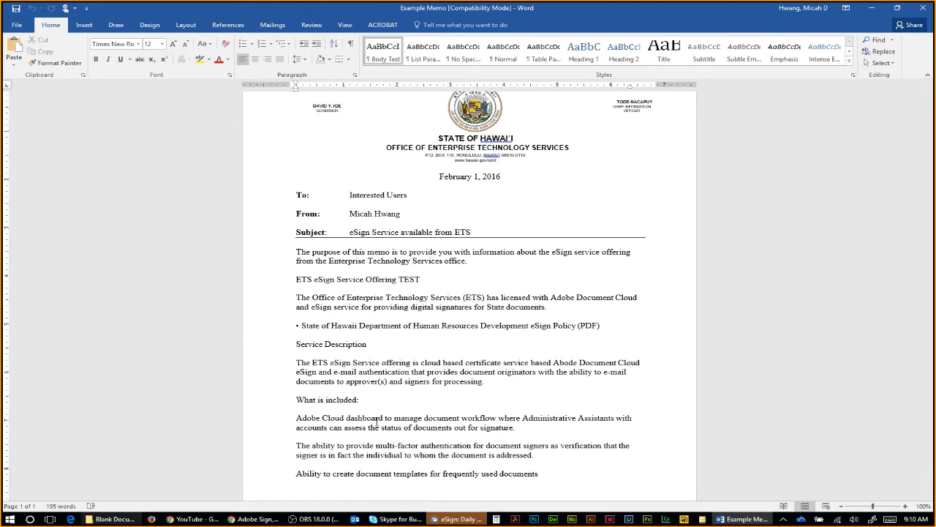
# Step: Check the X signature line at the memo's end, then close the Word window
pyautogui.click(595, 223)
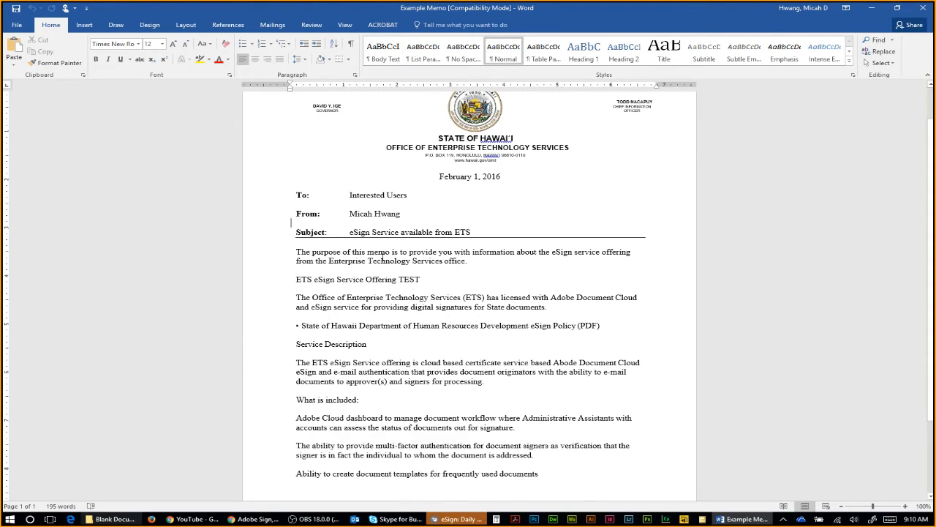
pyautogui.scroll(-1, 395, 256)
pyautogui.scroll(-1, 439, 248)
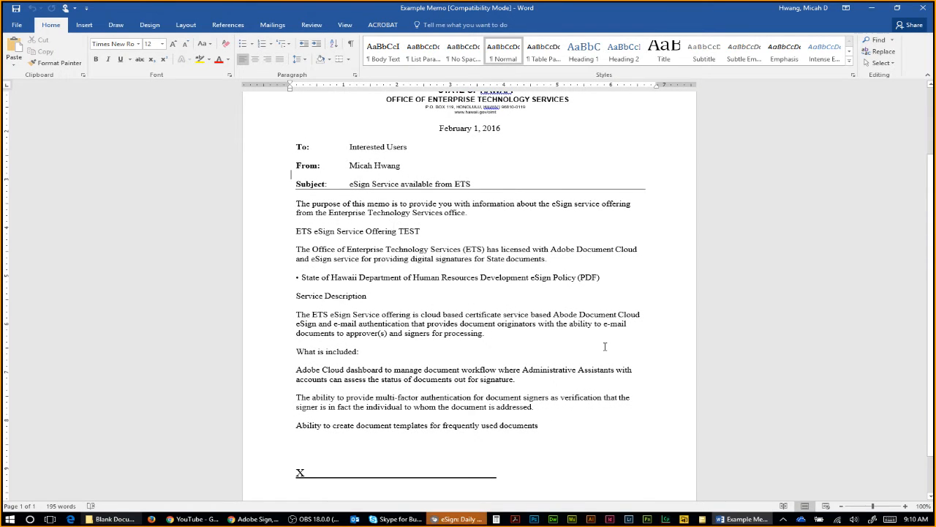
pyautogui.click(18, 25)
pyautogui.click(22, 23)
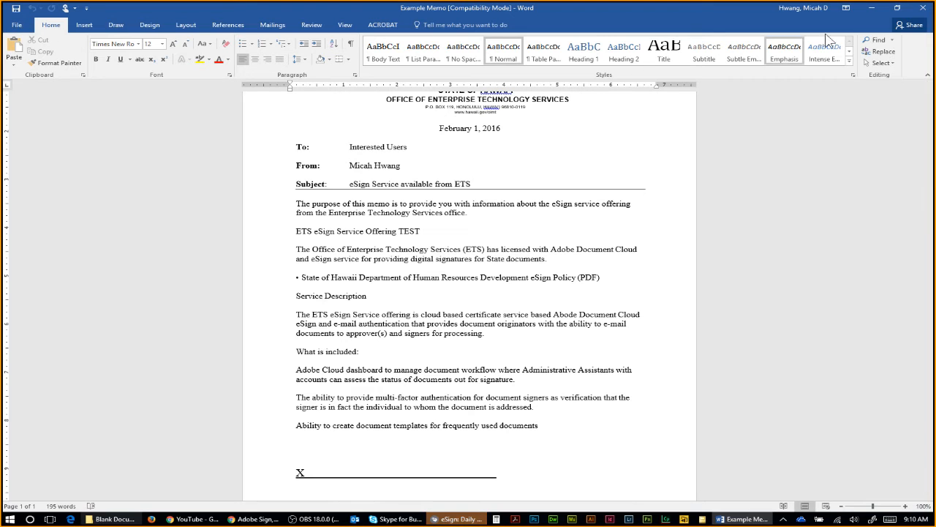
pyautogui.click(923, 7)
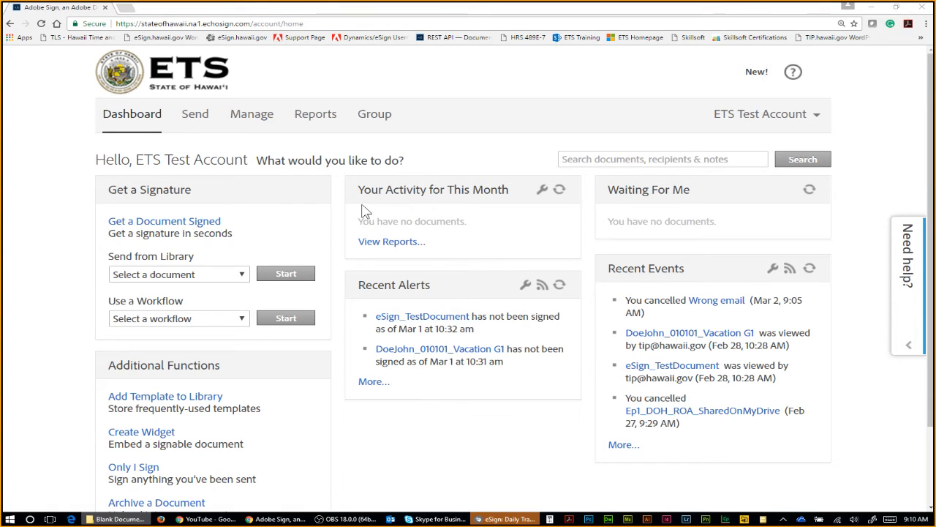
# Step: Open the Send page, dismissing the Planned Maintenance notice and checking today's date
pyautogui.click(195, 117)
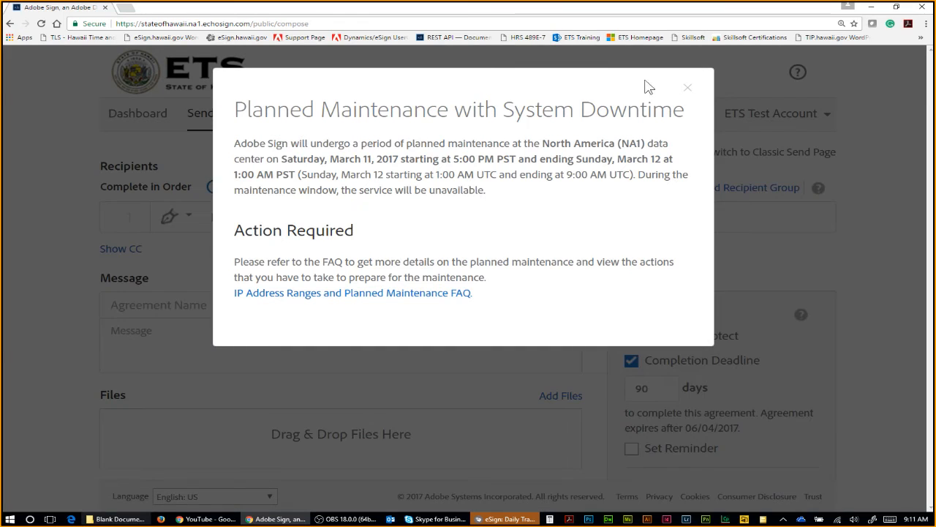
pyautogui.click(687, 89)
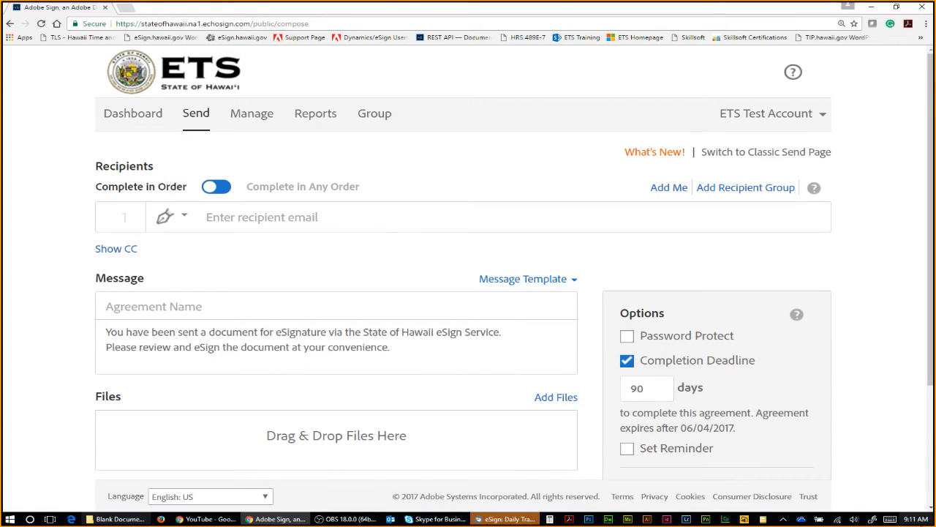
pyautogui.click(916, 520)
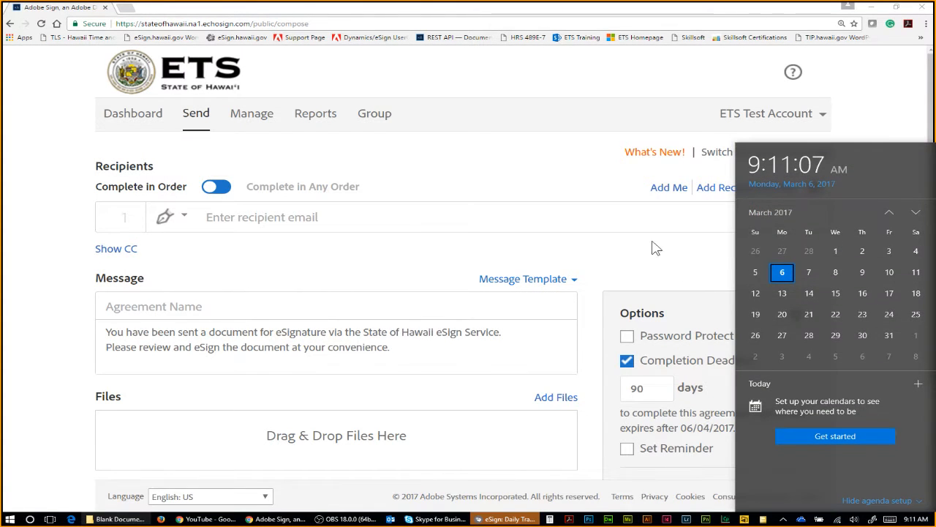
pyautogui.click(636, 261)
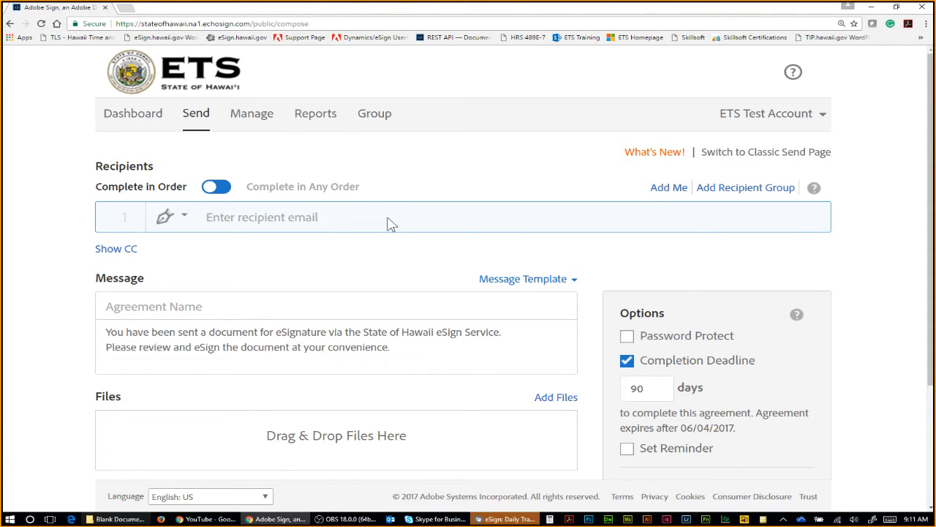
# Step: Switch briefly to the other eSign window, then return to the first recipient field
pyautogui.click(316, 220)
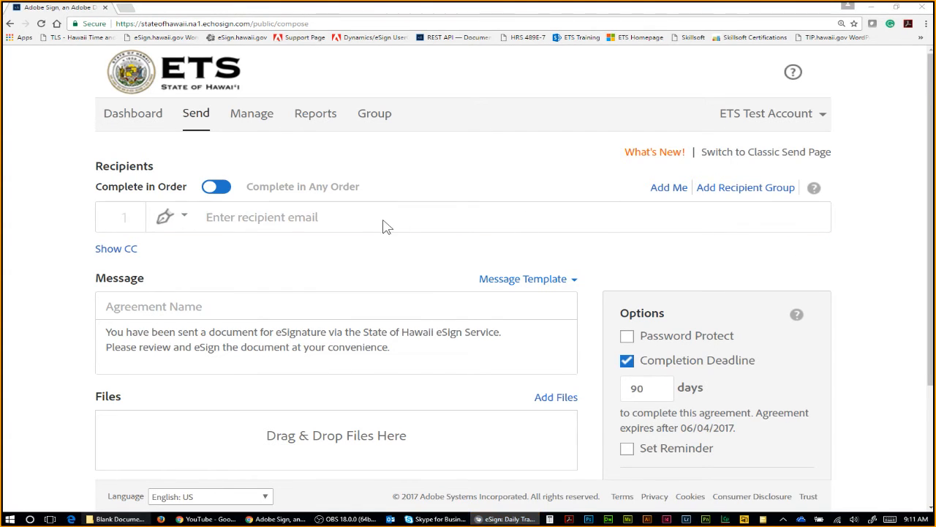
pyautogui.click(333, 220)
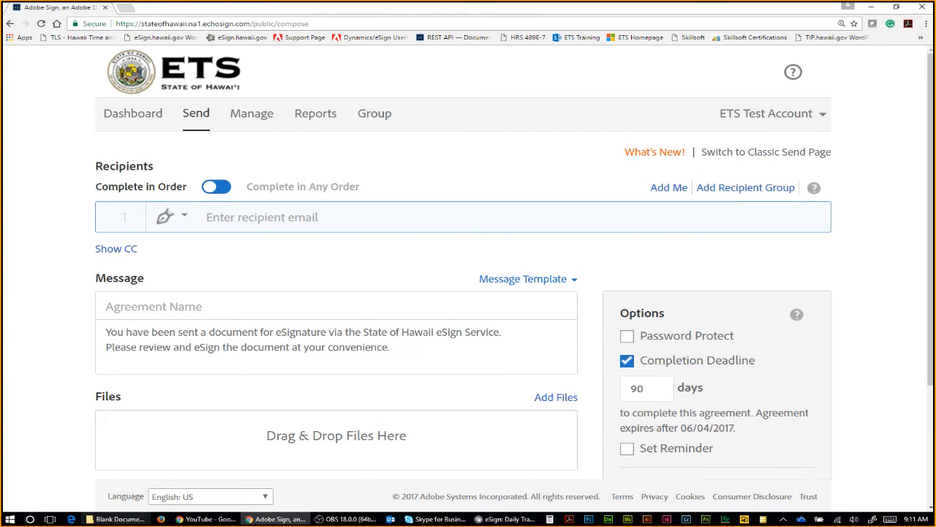
pyautogui.hotkey('alt', 'Tab')
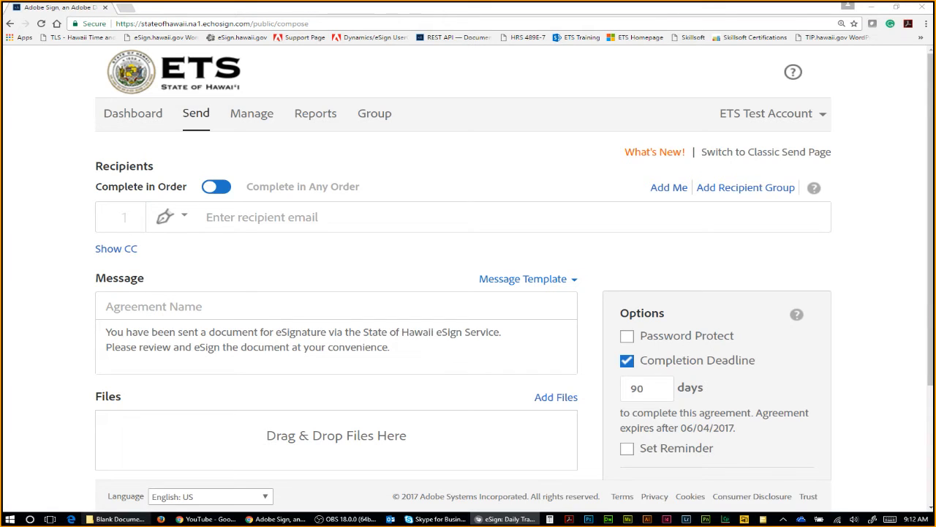
pyautogui.click(838, 267)
pyautogui.click(208, 216)
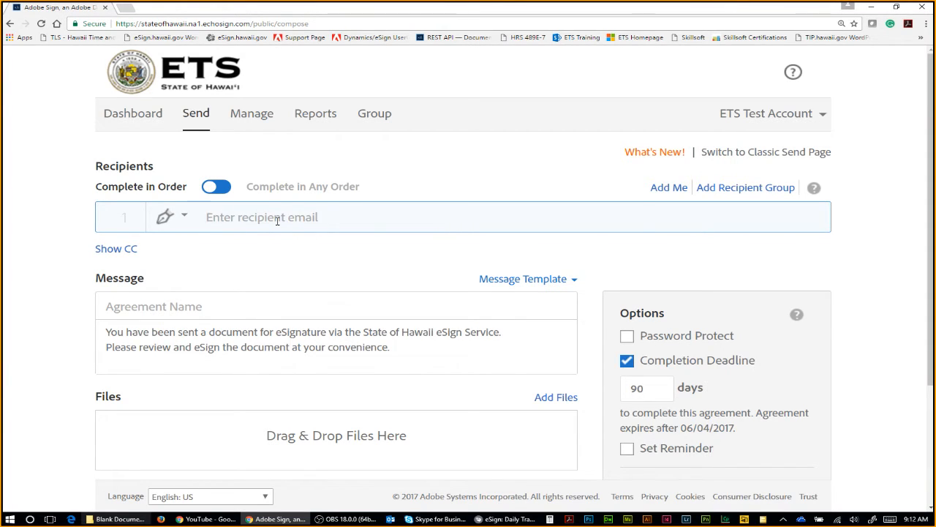
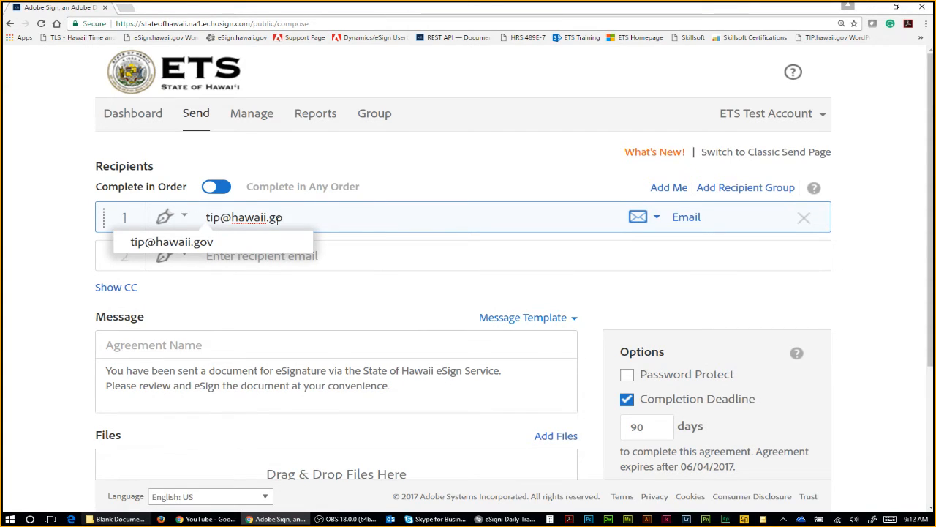
# Step: Enter the first recipient's e-mail address and accept the suggested completion
pyautogui.click(196, 243)
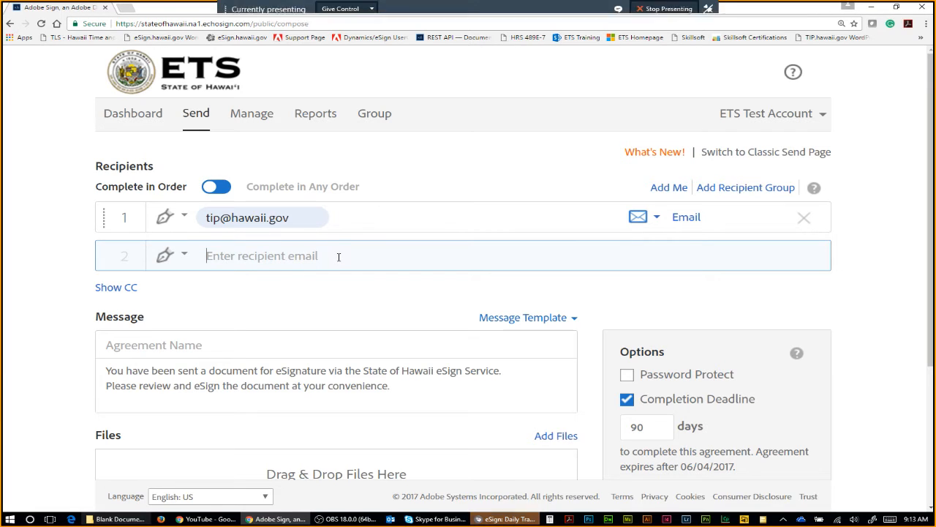
# Step: Add Myself as a recipient and move that row above the existing recipient
pyautogui.click(383, 10)
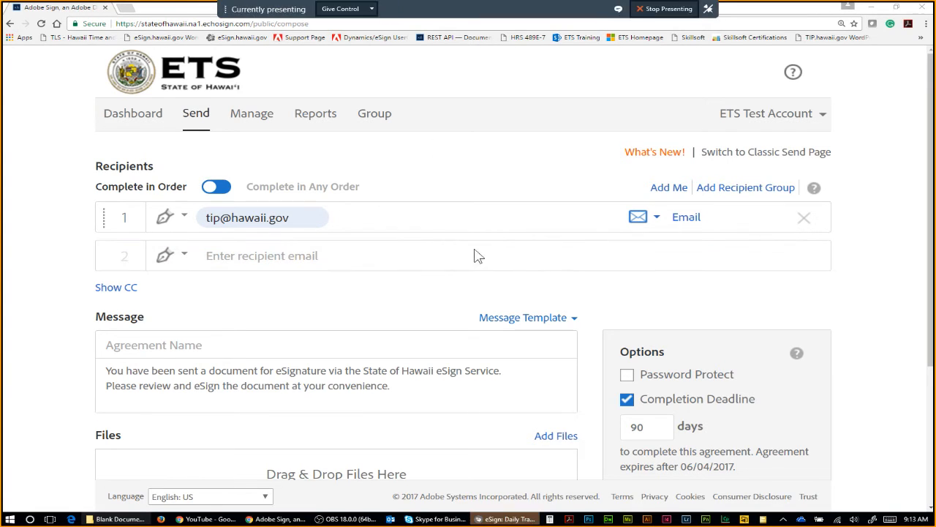
pyautogui.click(669, 189)
pyautogui.doubleClick(231, 257)
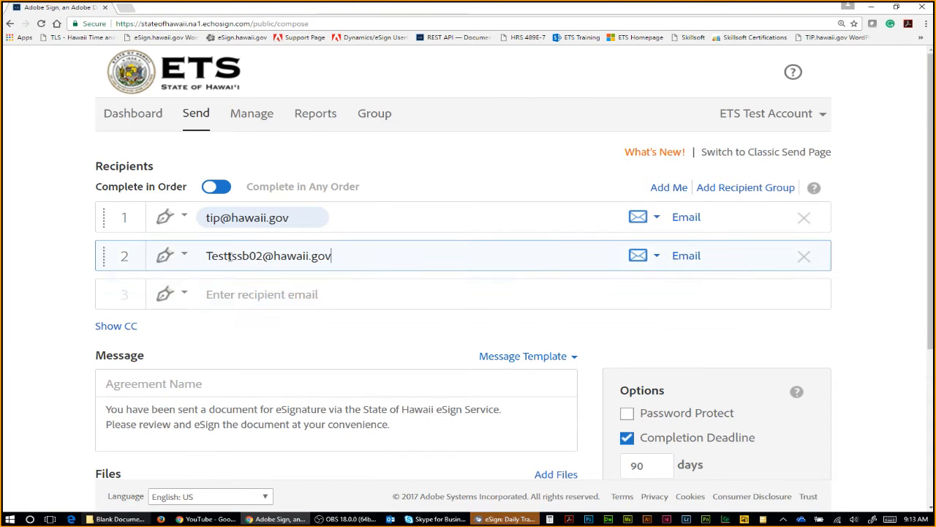
pyautogui.click(351, 324)
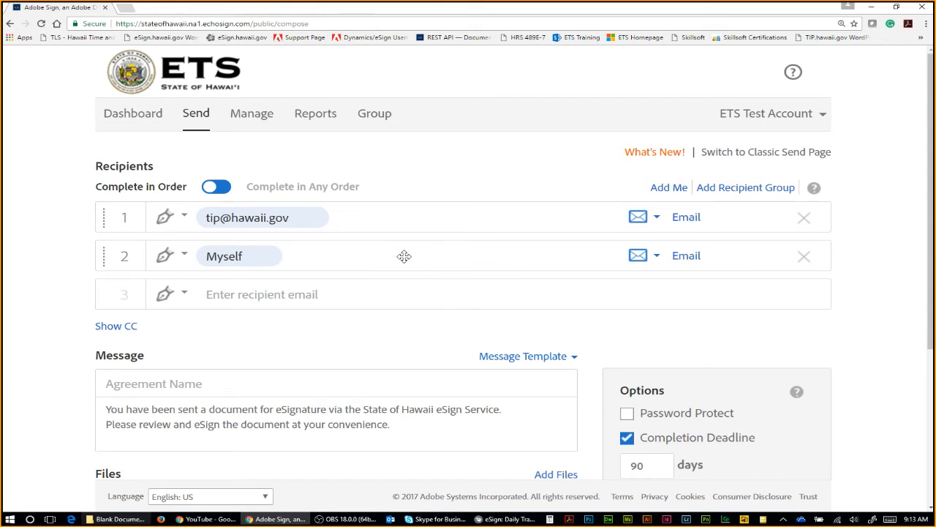
pyautogui.moveTo(420, 259); pyautogui.dragTo(439, 184)
pyautogui.click(79, 237)
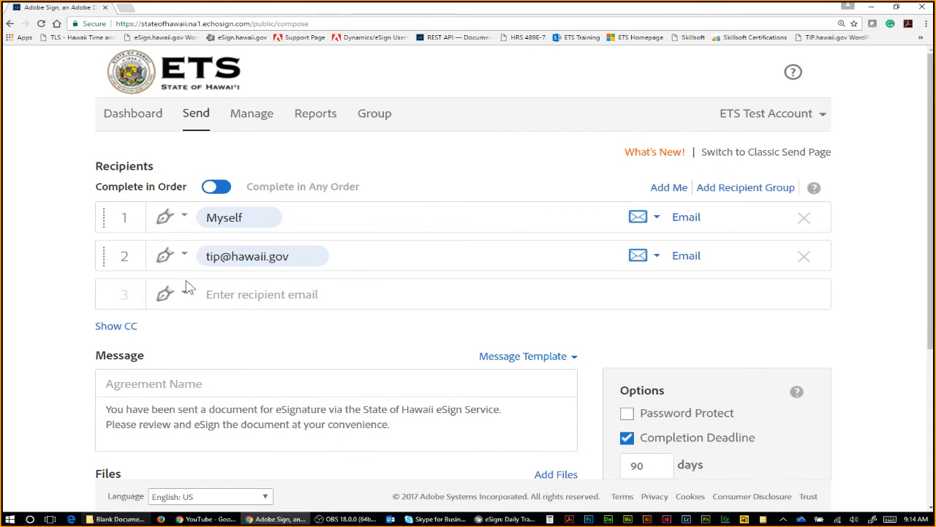
# Step: Change recipient 1 (Myself) from Signer to Approver and confirm the role stuck
pyautogui.click(174, 220)
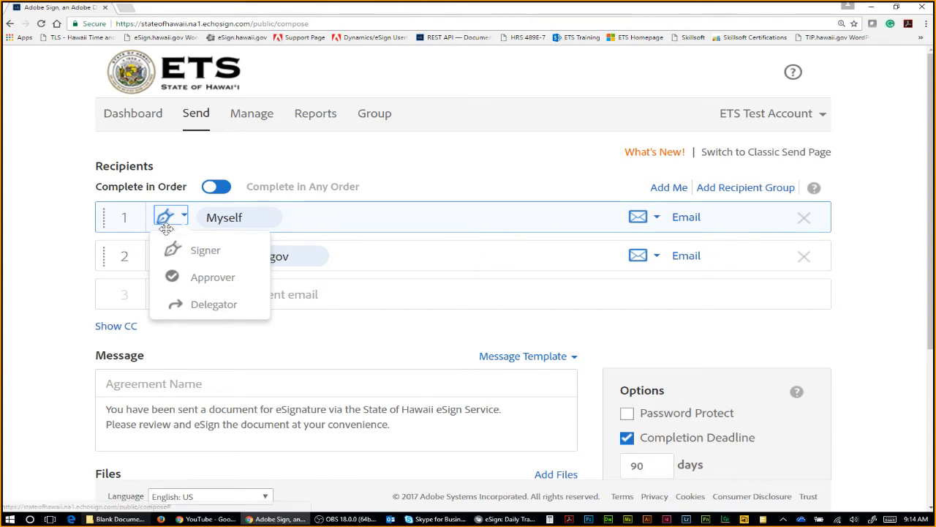
pyautogui.click(180, 224)
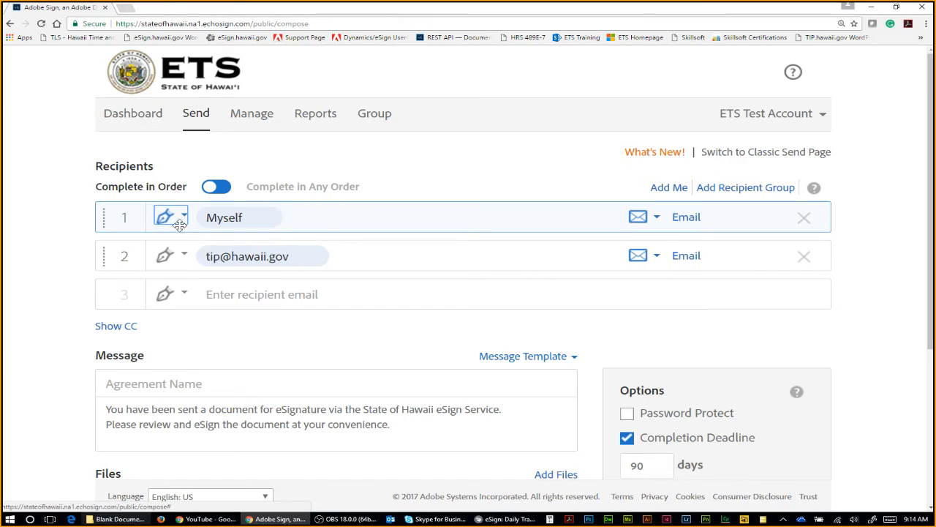
pyautogui.click(180, 225)
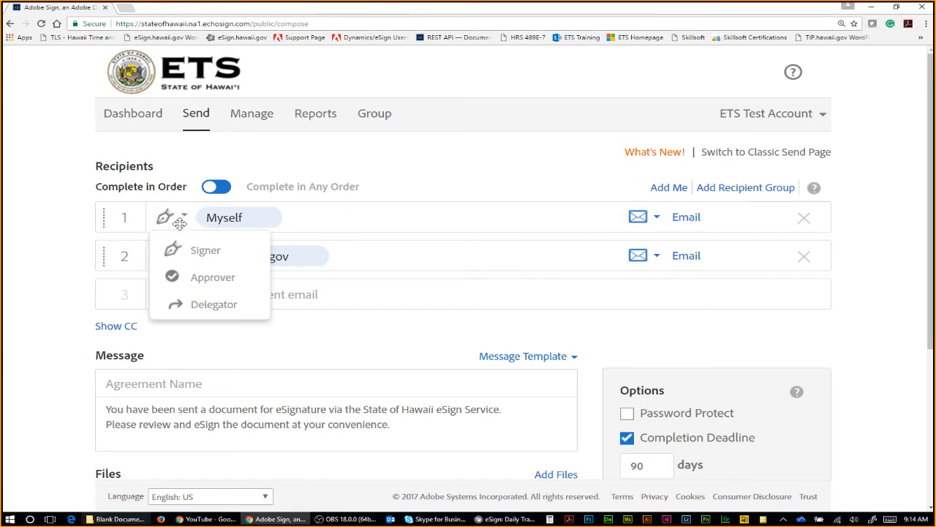
pyautogui.click(246, 277)
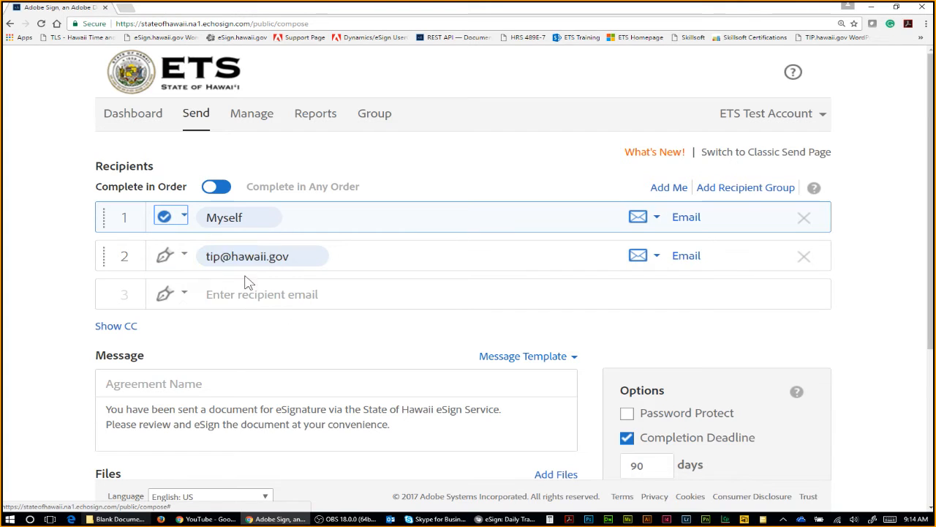
pyautogui.click(183, 216)
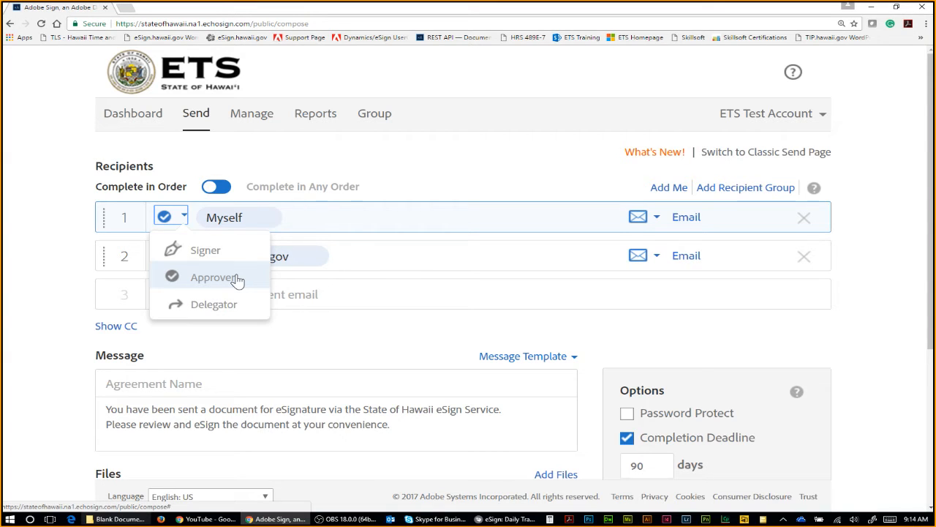
pyautogui.click(237, 281)
pyautogui.click(176, 219)
# Step: Drag Example Memo.docx from the Blank Documents folder onto Files, then select the agreement name
pyautogui.click(189, 277)
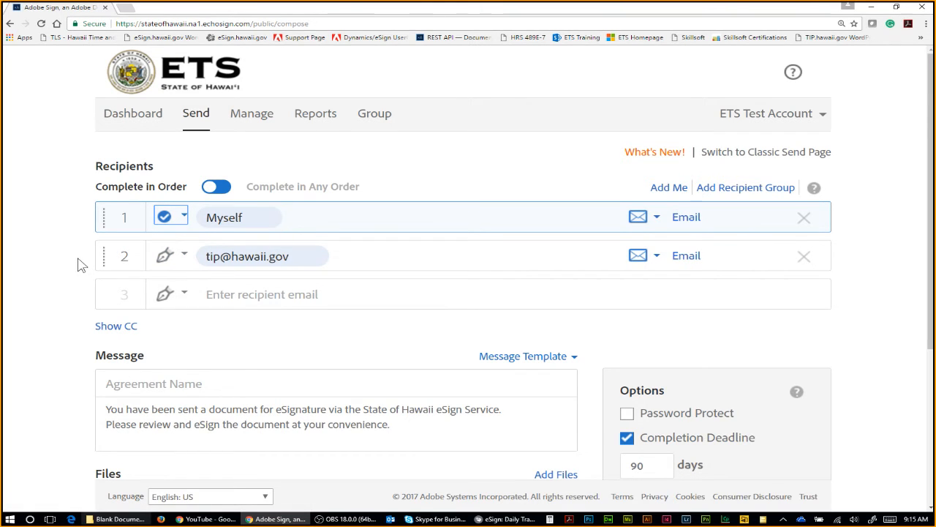
pyautogui.scroll(-1, 432, 240)
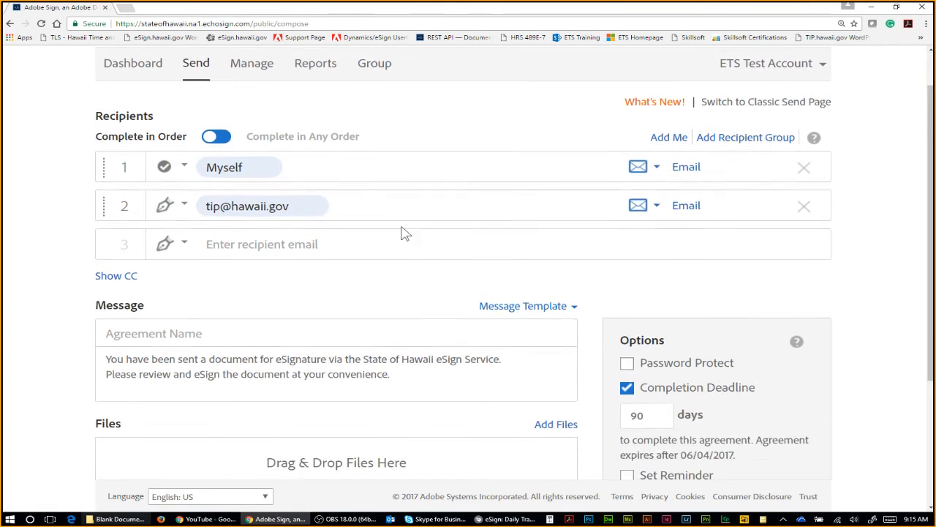
pyautogui.scroll(-2, 344, 249)
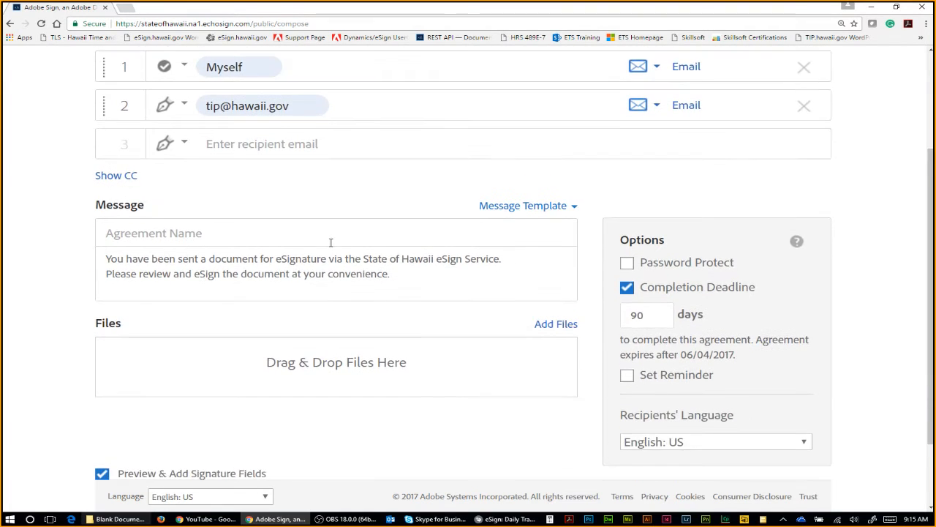
pyautogui.scroll(-1, 331, 242)
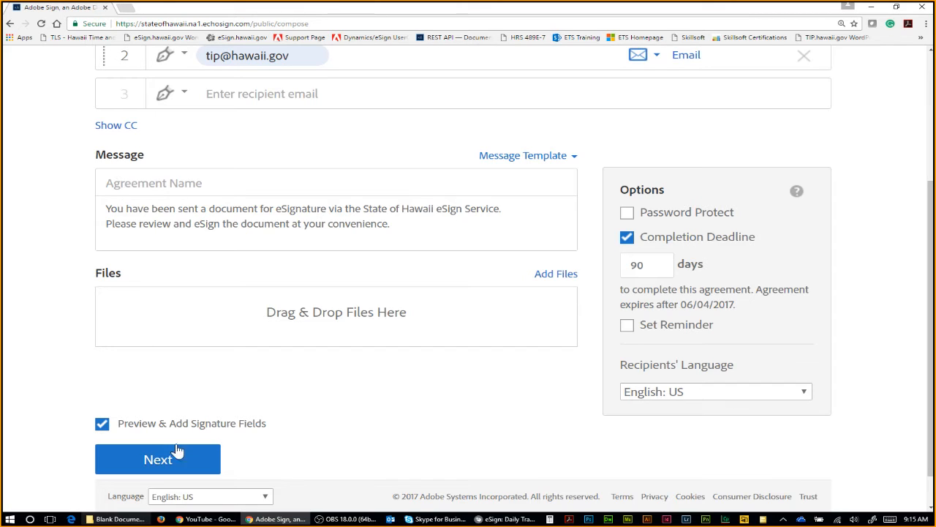
pyautogui.click(117, 519)
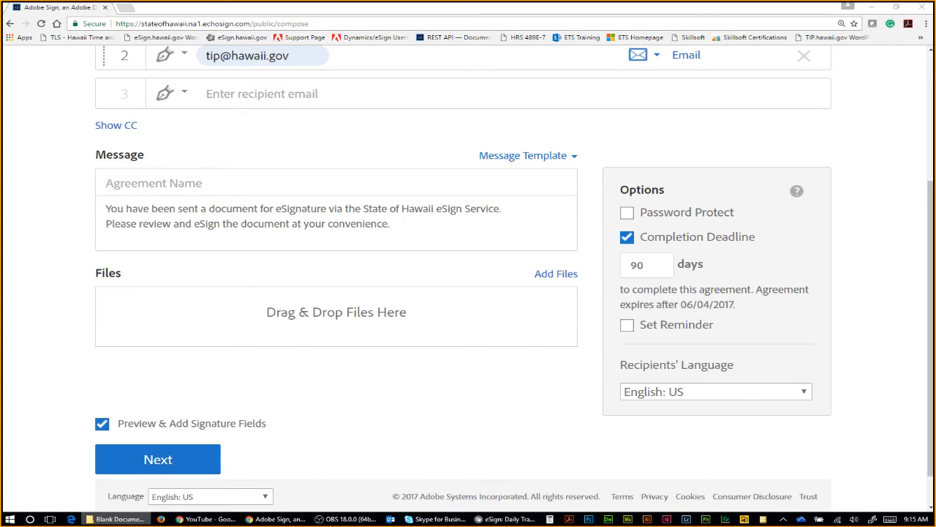
pyautogui.moveTo(935, 128); pyautogui.dragTo(791, 134)
pyautogui.moveTo(817, 283); pyautogui.dragTo(331, 313)
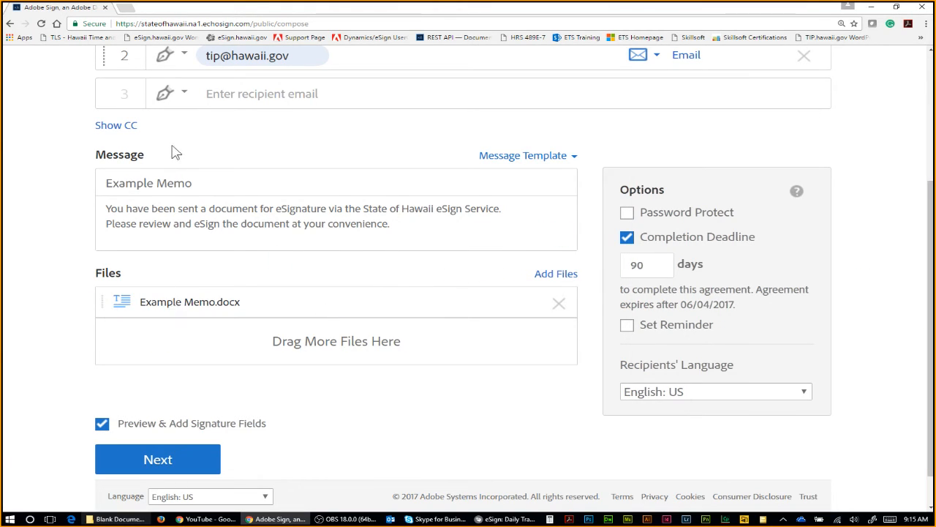
pyautogui.moveTo(216, 176); pyautogui.dragTo(88, 192)
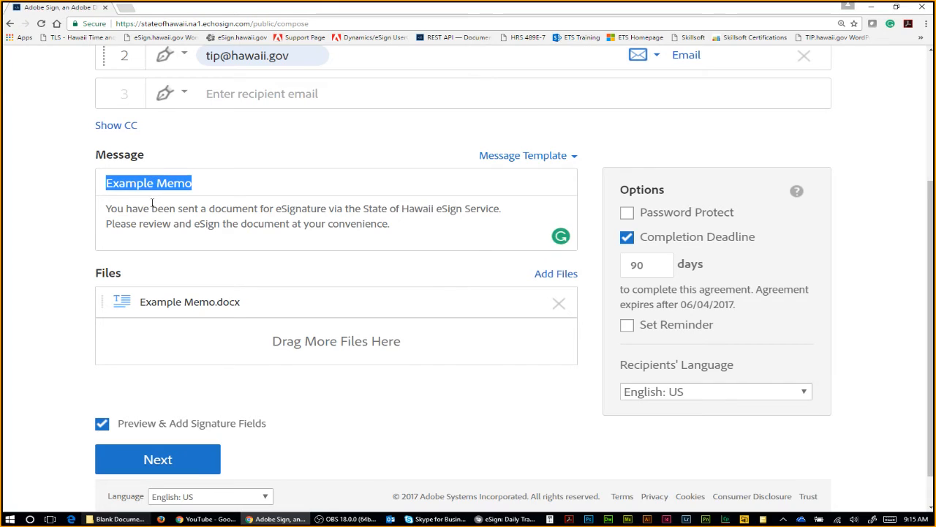
# Step: Replace the agreement name 'Example Memo' with 'Form ABCD'
pyautogui.click(192, 183)
pyautogui.moveTo(192, 183); pyautogui.dragTo(62, 170)
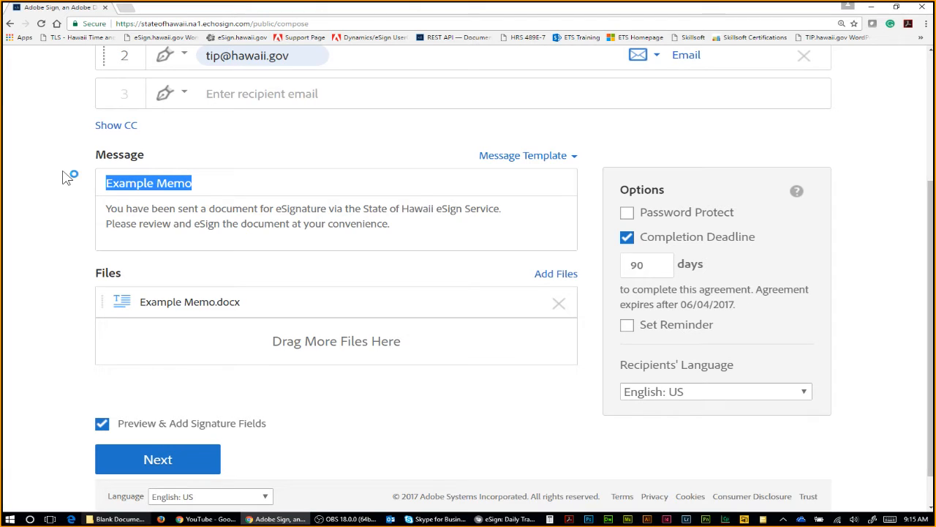
pyautogui.write('Form ABCD')
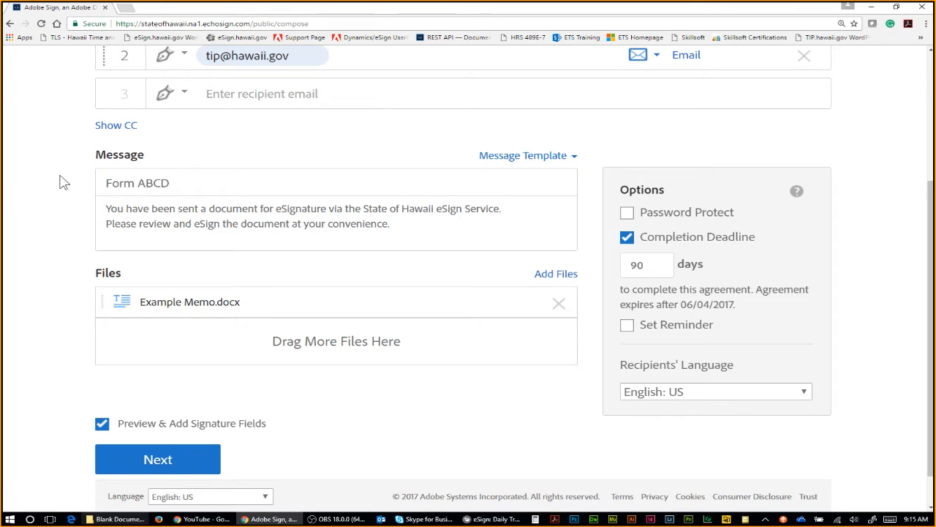
pyautogui.scroll(1, 93, 224)
pyautogui.click(117, 519)
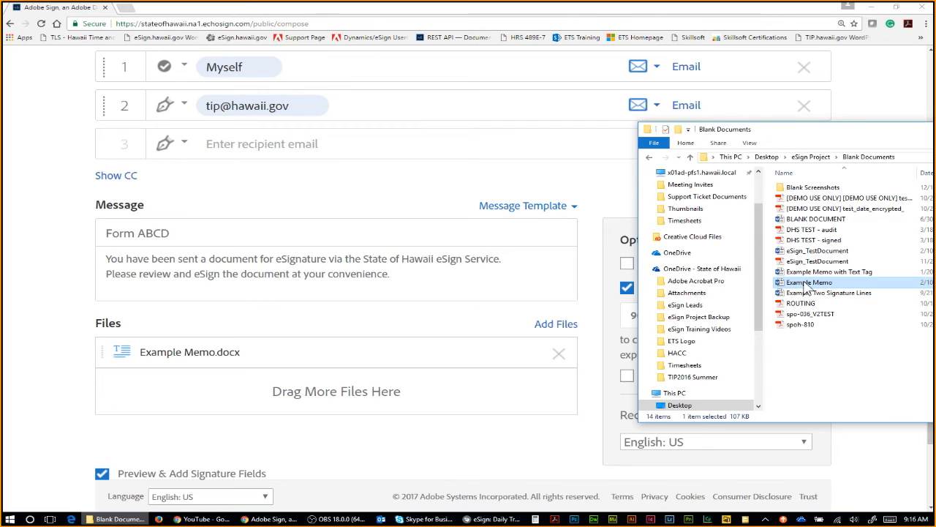
# Step: Open Add Files and cancel the file browser without adding anything
pyautogui.click(589, 318)
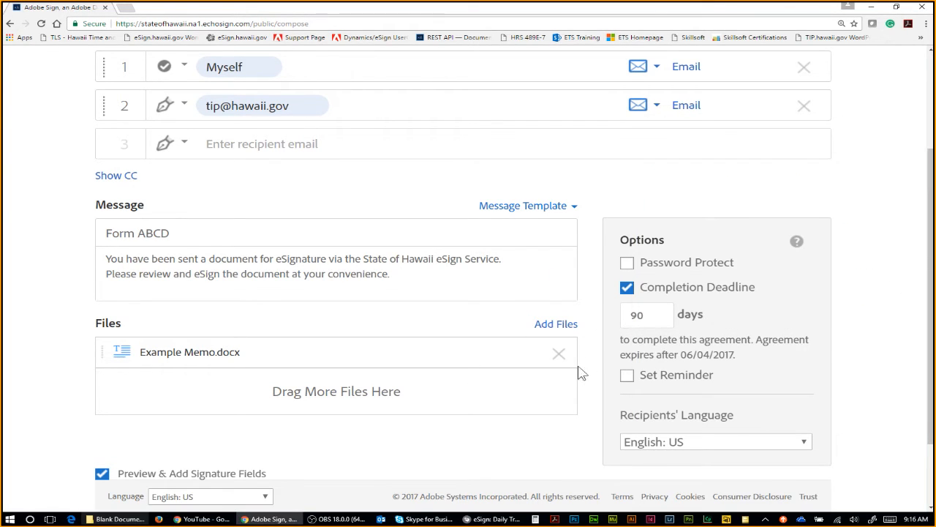
pyautogui.click(566, 326)
pyautogui.click(569, 329)
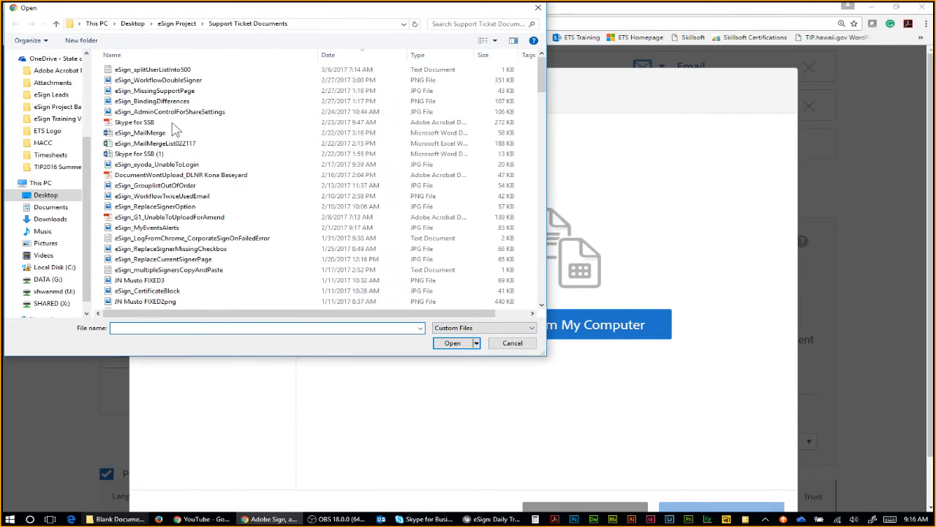
pyautogui.click(513, 343)
pyautogui.click(644, 507)
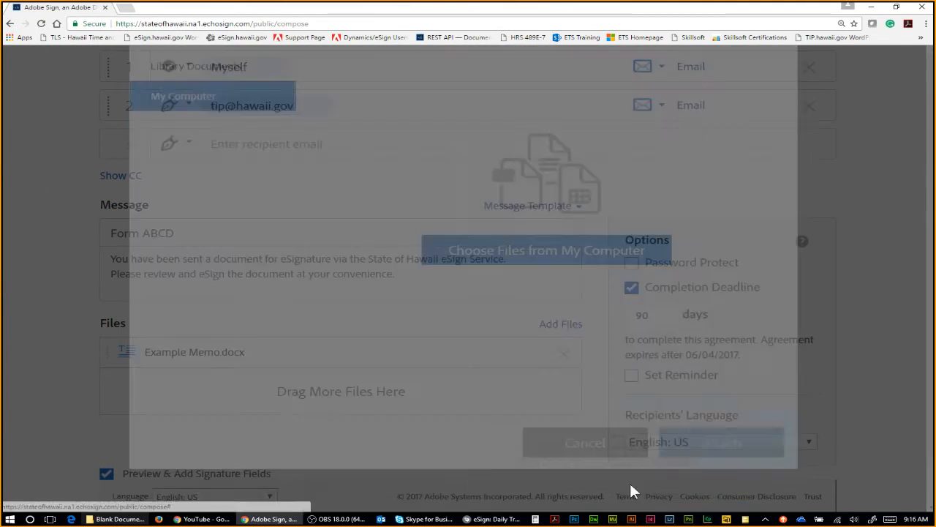
# Step: Drag ROUTING.PDF from the folder onto the files area, then remove it again
pyautogui.click(117, 518)
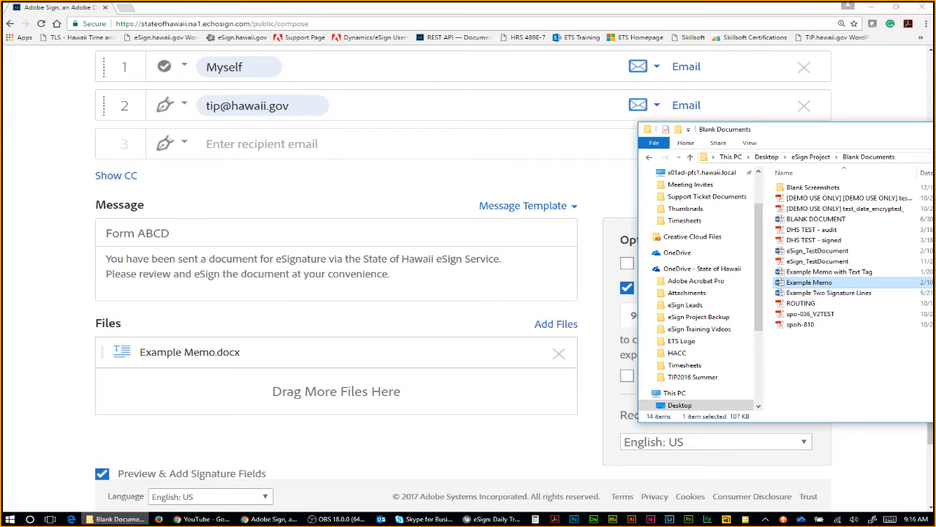
pyautogui.moveTo(805, 128); pyautogui.dragTo(781, 155)
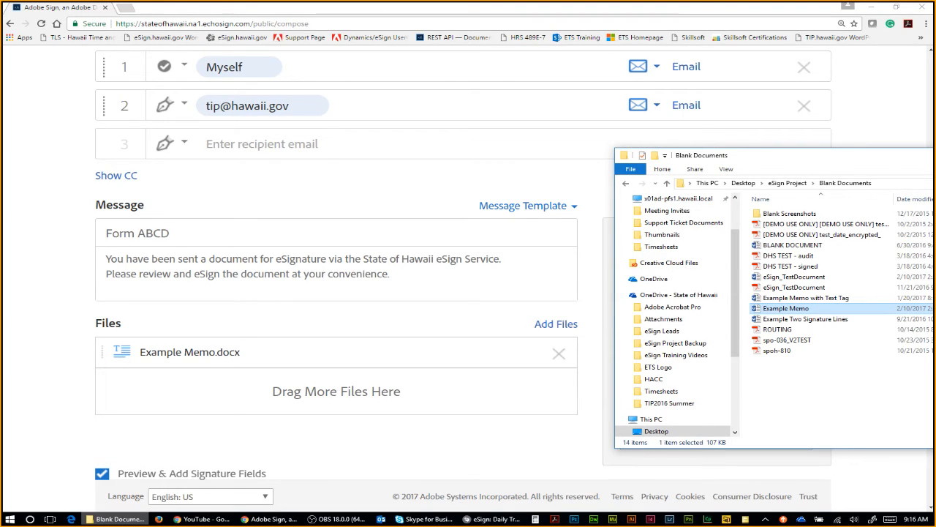
pyautogui.click(792, 329)
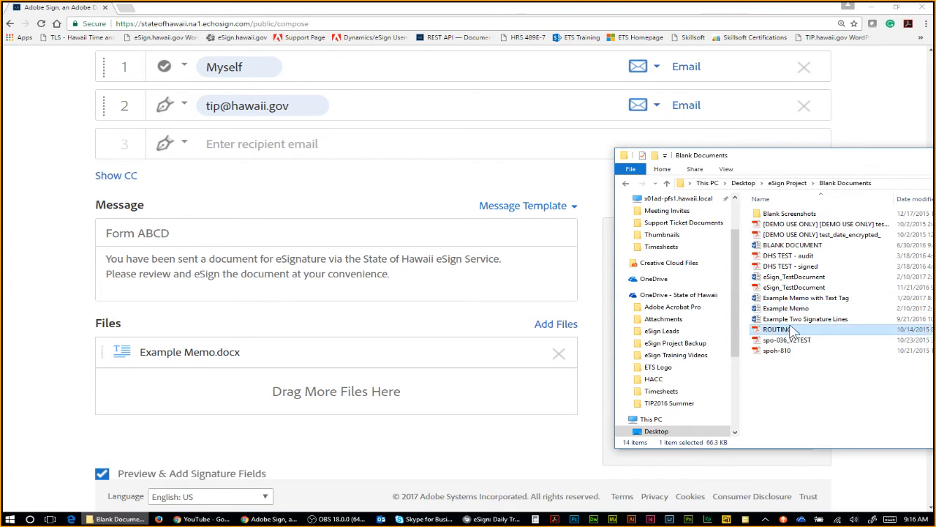
pyautogui.moveTo(797, 333); pyautogui.dragTo(252, 391)
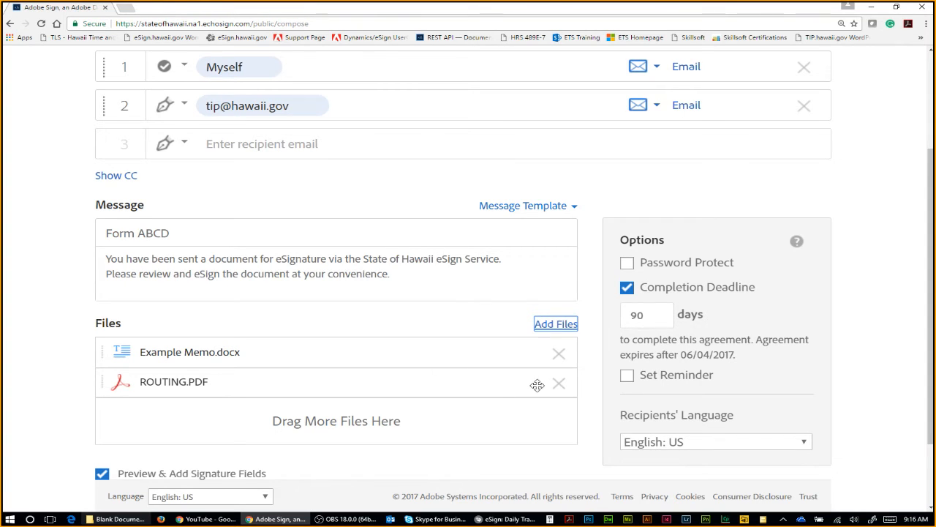
pyautogui.click(560, 385)
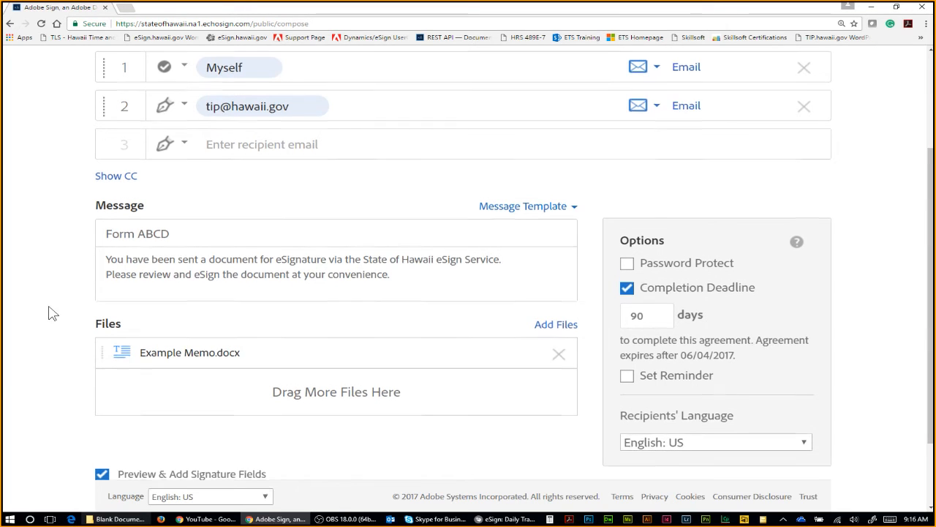
# Step: Return to the Form ABCD page and review recipients, the attached memo, and send options
pyautogui.scroll(1, 50, 314)
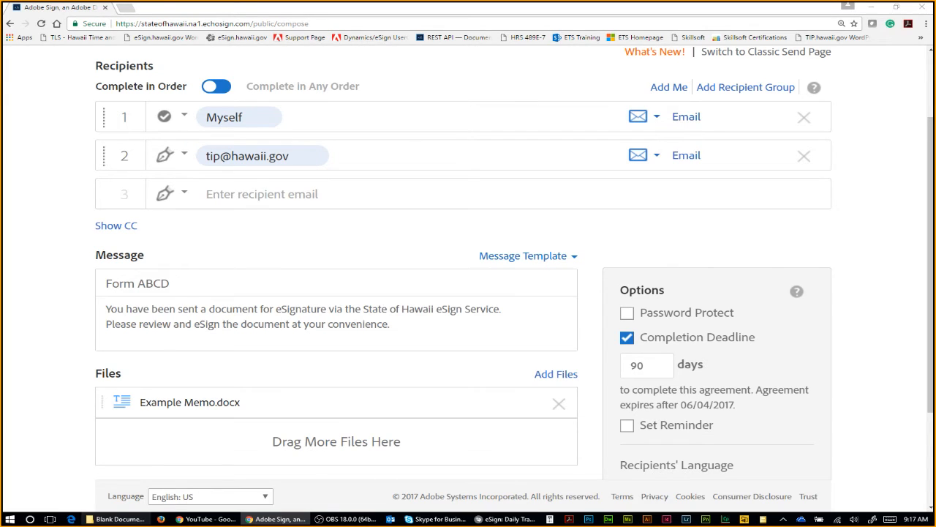
pyautogui.hotkey('alt', 'Tab')
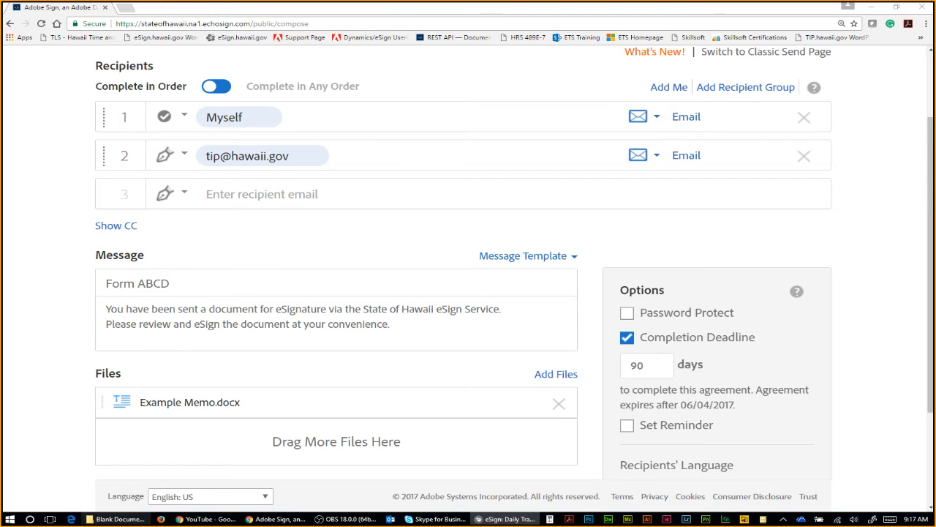
pyautogui.click(878, 269)
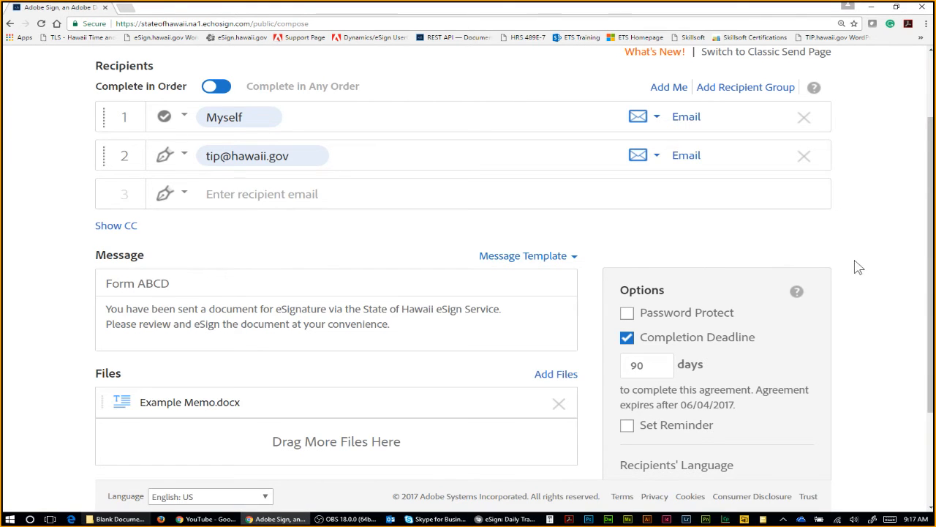
pyautogui.scroll(1, 854, 264)
pyautogui.scroll(-1, 852, 262)
pyautogui.scroll(-1, 432, 286)
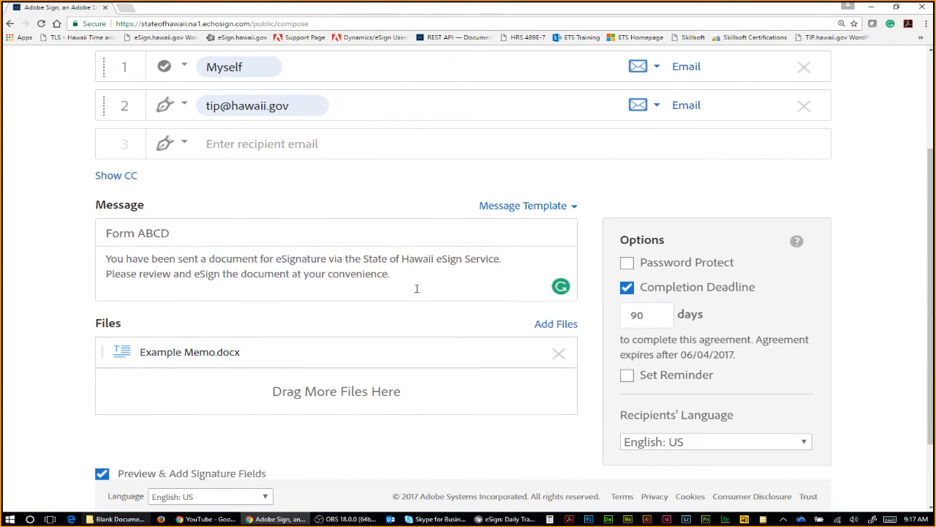
pyautogui.scroll(2, 344, 265)
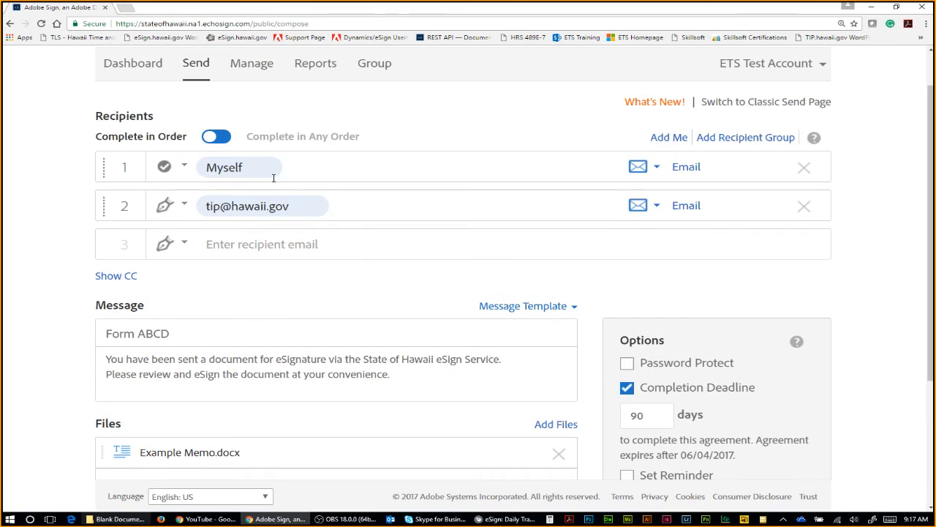
pyautogui.scroll(-1, 241, 242)
pyautogui.scroll(-1, 142, 286)
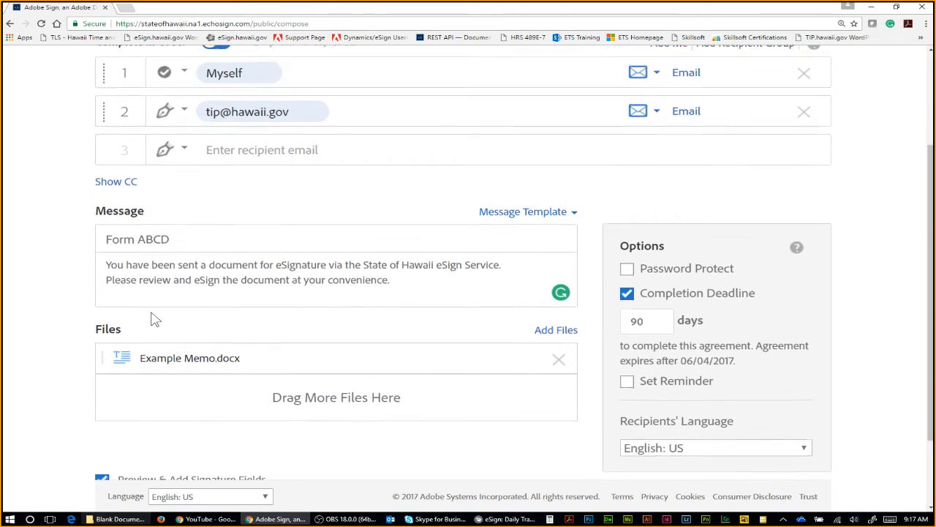
pyautogui.scroll(-1, 130, 365)
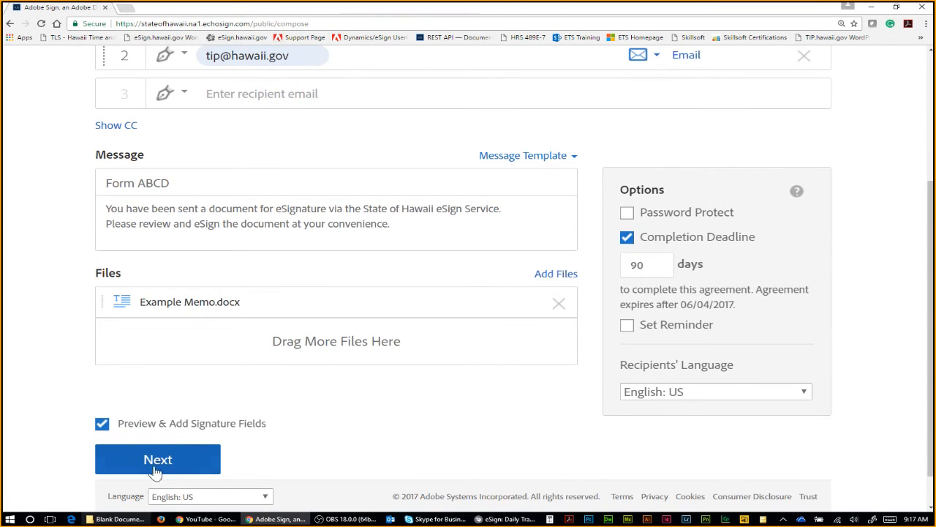
pyautogui.scroll(-1, 168, 455)
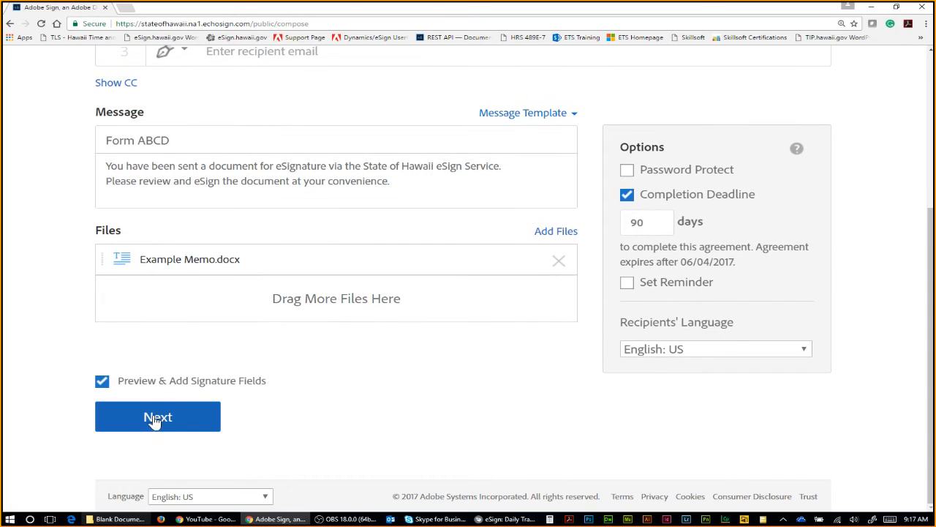
# Step: Continue from setup into the field editor, scroll through the Form ABCD memo, and show the Signature Fields
pyautogui.click(158, 426)
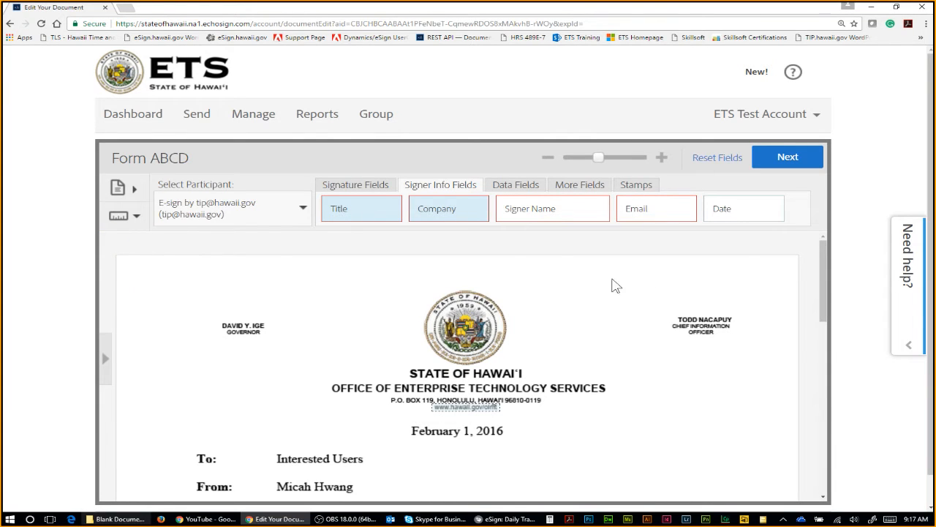
pyautogui.moveTo(820, 262); pyautogui.dragTo(817, 456)
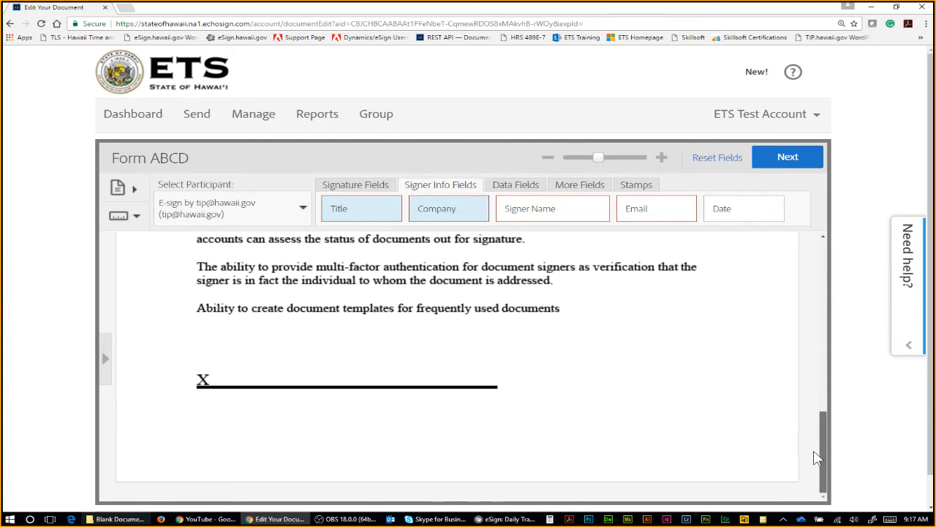
pyautogui.moveTo(819, 421); pyautogui.dragTo(828, 305)
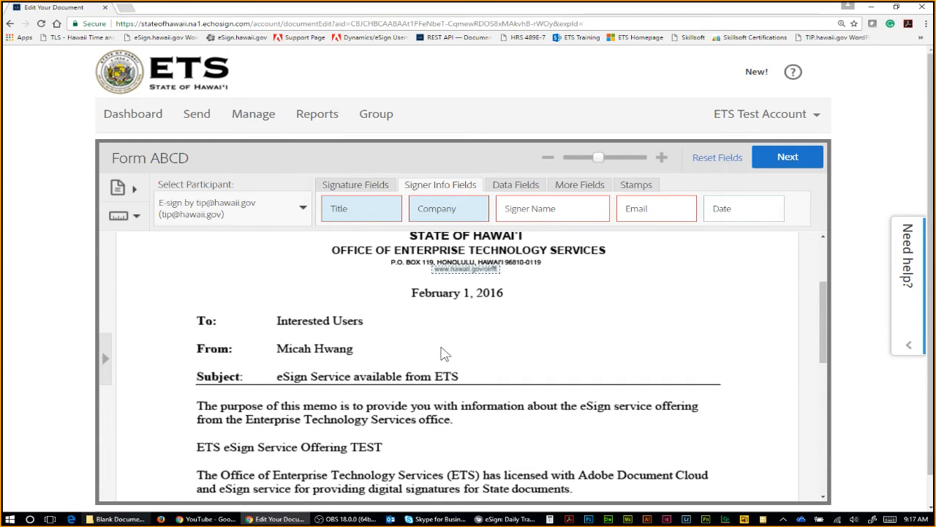
pyautogui.click(357, 185)
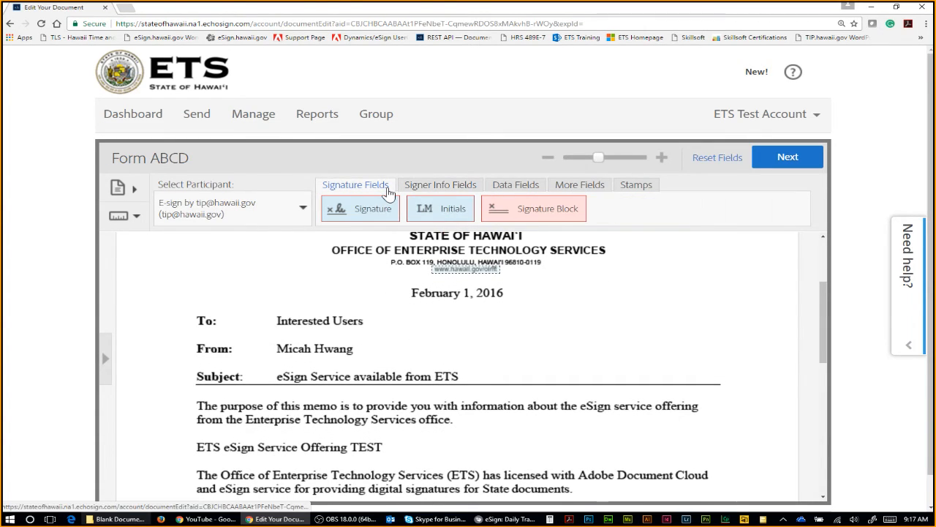
# Step: Pick Approve by ETS Test Account (you) as participant and drop an Initials field beside From
pyautogui.click(227, 210)
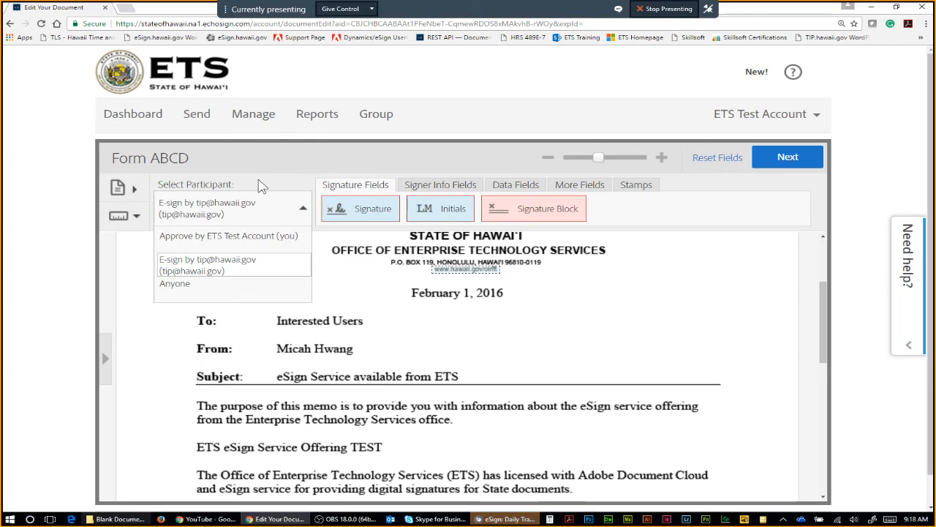
pyautogui.click(242, 246)
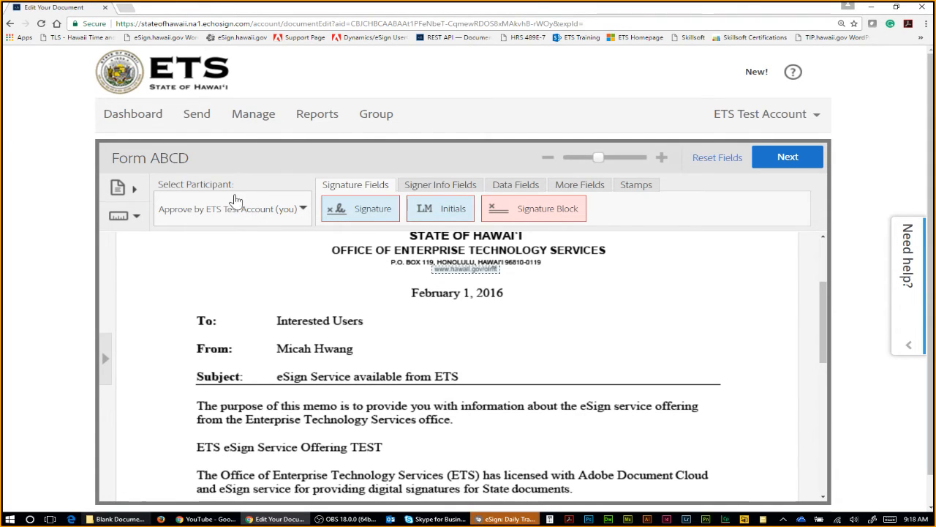
pyautogui.moveTo(428, 210); pyautogui.dragTo(416, 347)
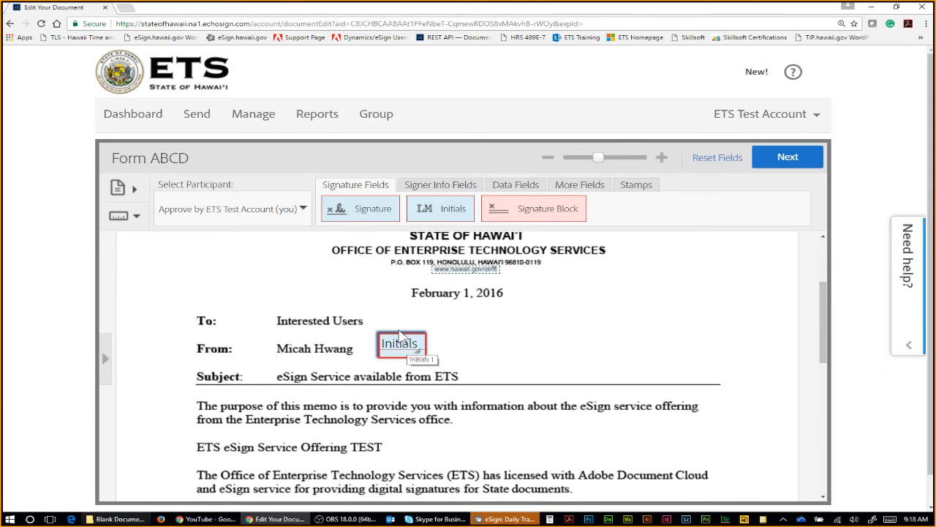
# Step: Reposition and shrink the Initials field so it sits beside the From name
pyautogui.moveTo(395, 346); pyautogui.dragTo(494, 394)
pyautogui.moveTo(433, 368); pyautogui.dragTo(391, 408)
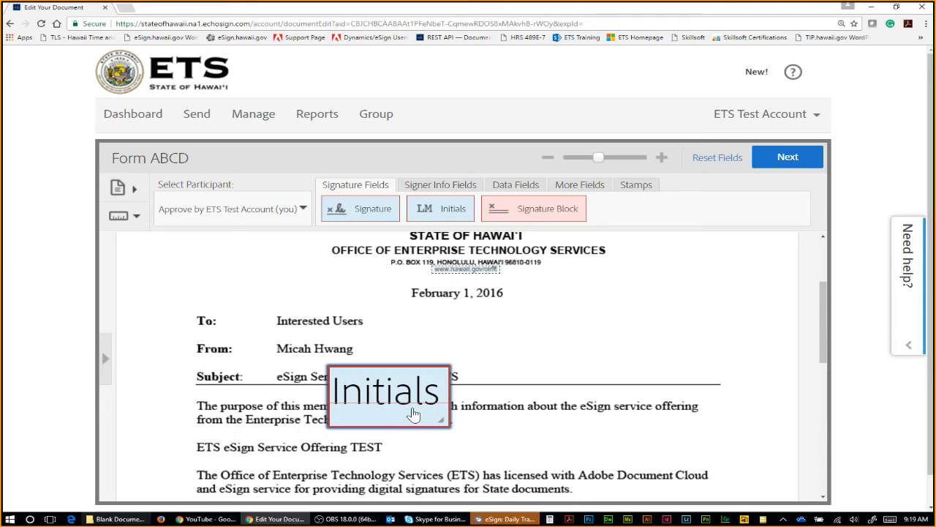
pyautogui.moveTo(440, 419); pyautogui.dragTo(411, 375)
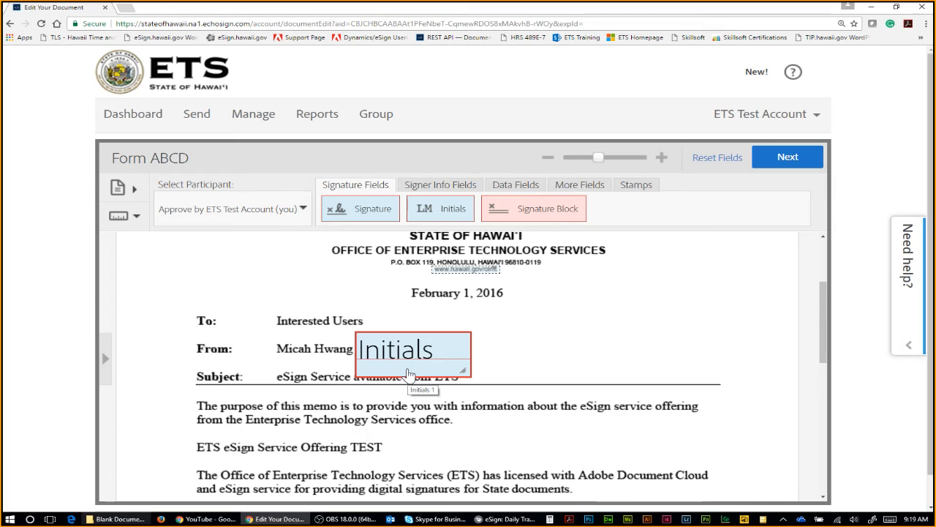
# Step: Switch the Select Participant dropdown to the e-signing recipient
pyautogui.click(254, 213)
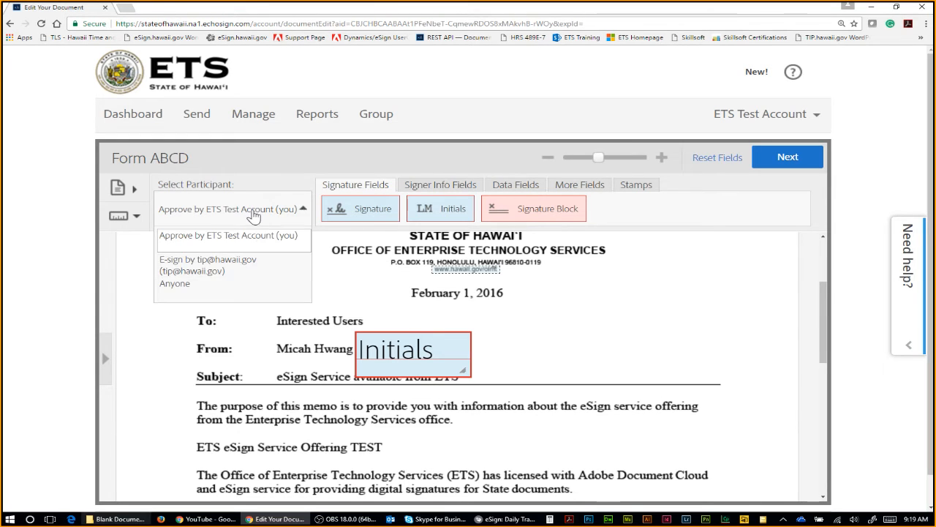
pyautogui.click(258, 268)
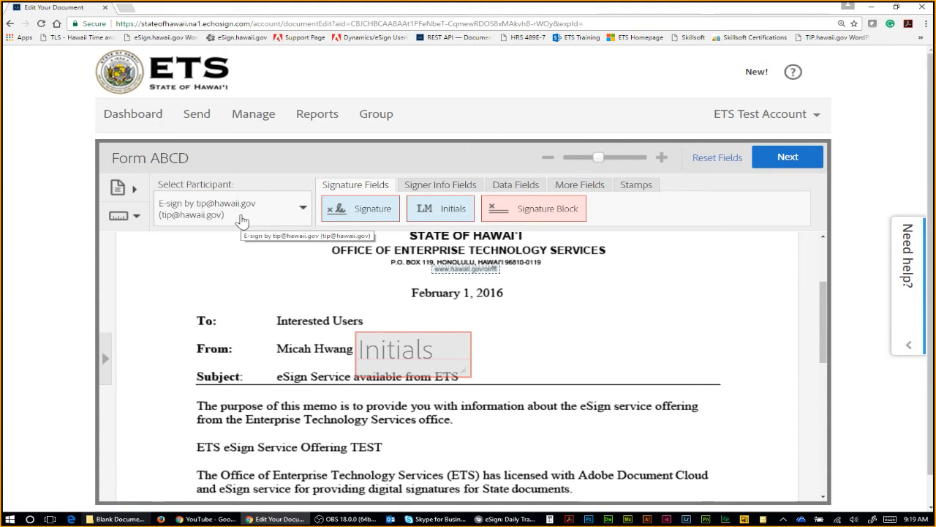
pyautogui.scroll(-6, 370, 362)
# Step: Place and resize a Signature field beside From, nudging the Initials field slightly left
pyautogui.scroll(-1, 303, 390)
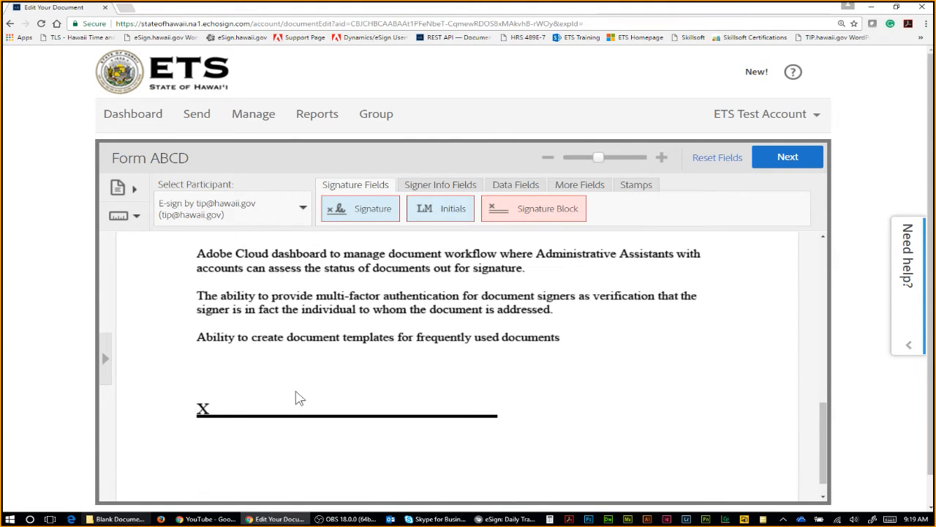
pyautogui.scroll(8, 302, 390)
pyautogui.scroll(-1, 353, 353)
pyautogui.scroll(-1, 353, 353)
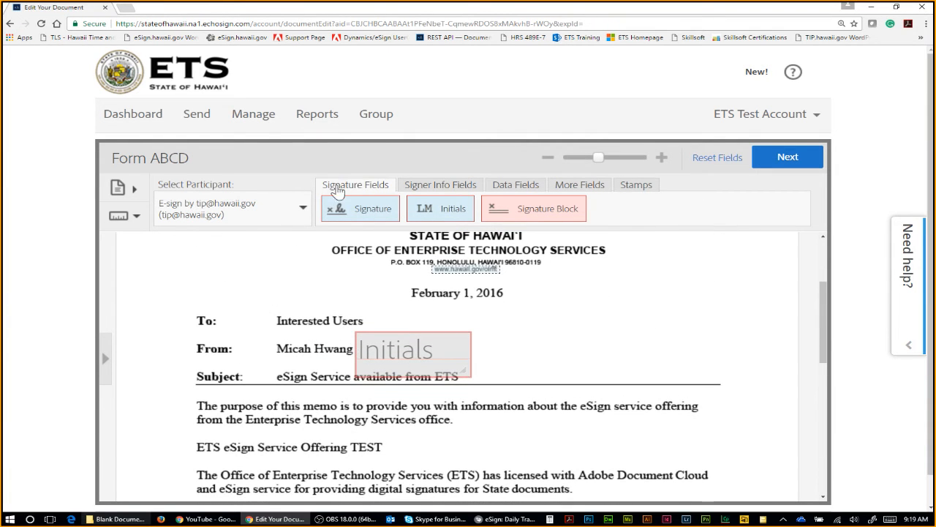
pyautogui.moveTo(337, 209)
pyautogui.mouseDown()
pyautogui.moveTo(446, 261)
pyautogui.moveTo(522, 352)
pyautogui.moveTo(509, 356)
pyautogui.mouseUp()
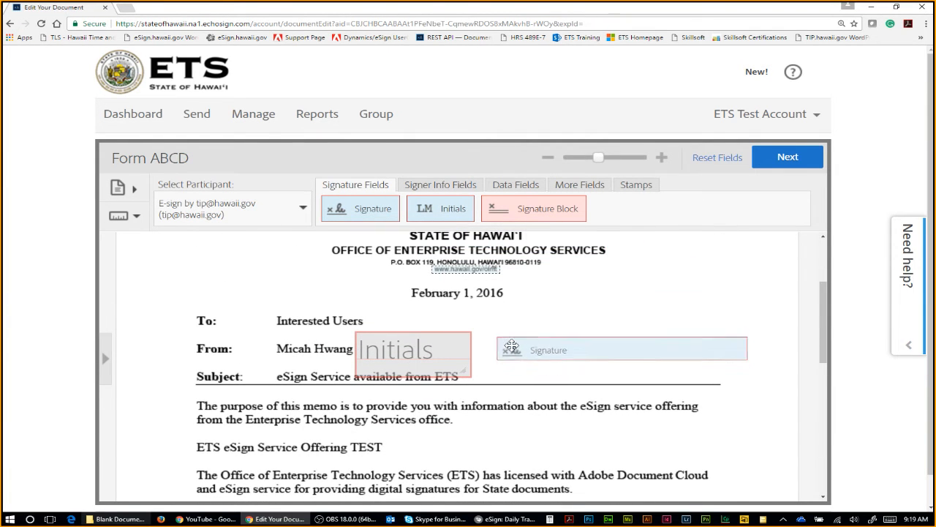
pyautogui.moveTo(720, 360); pyautogui.dragTo(749, 383)
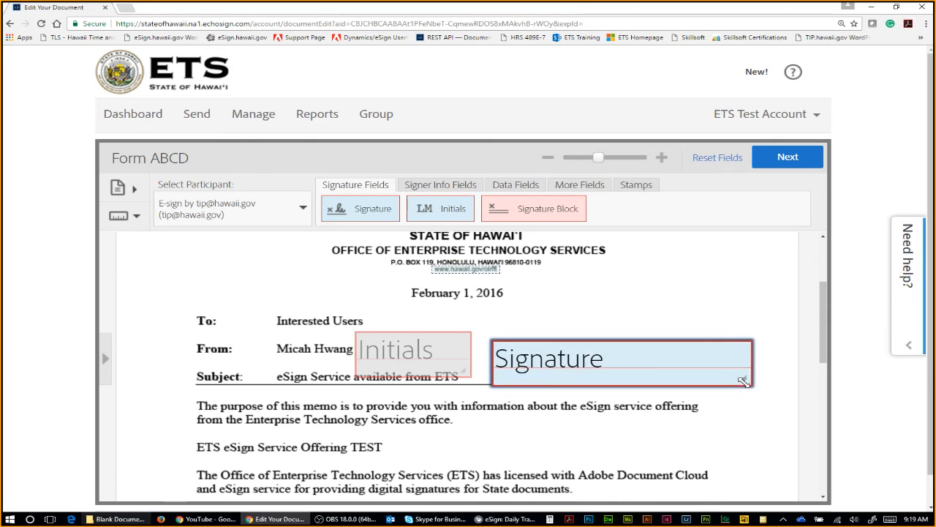
pyautogui.moveTo(560, 383); pyautogui.dragTo(554, 376)
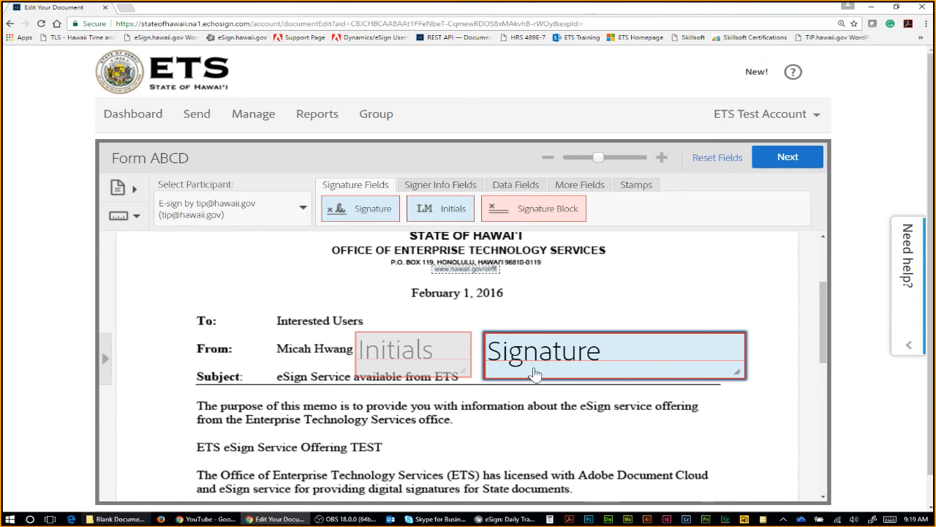
pyautogui.moveTo(421, 354); pyautogui.dragTo(409, 357)
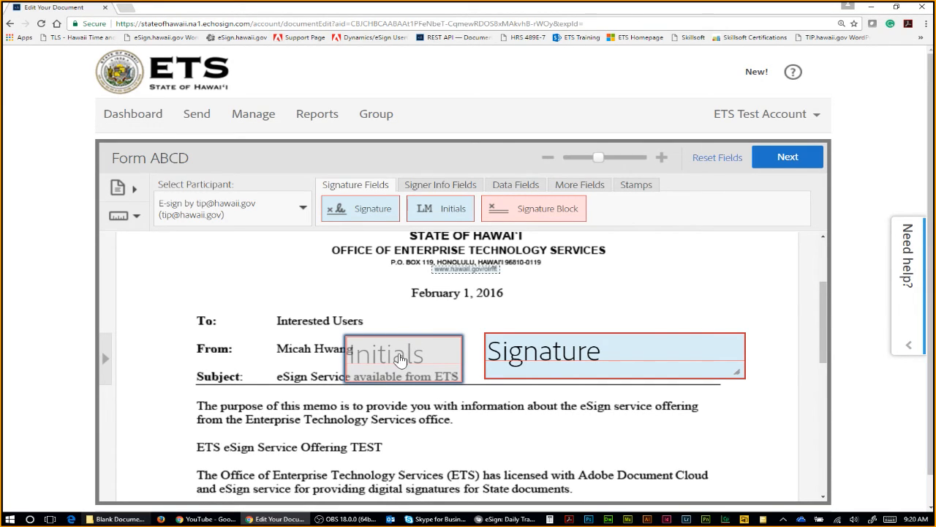
# Step: Toggle participants back to the e-signer and delete the Signature field beside From
pyautogui.click(258, 212)
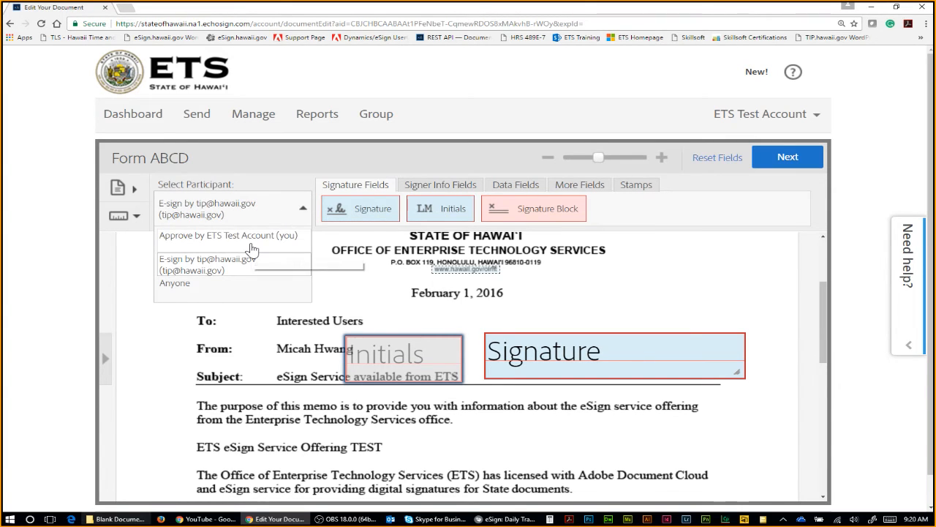
pyautogui.click(250, 245)
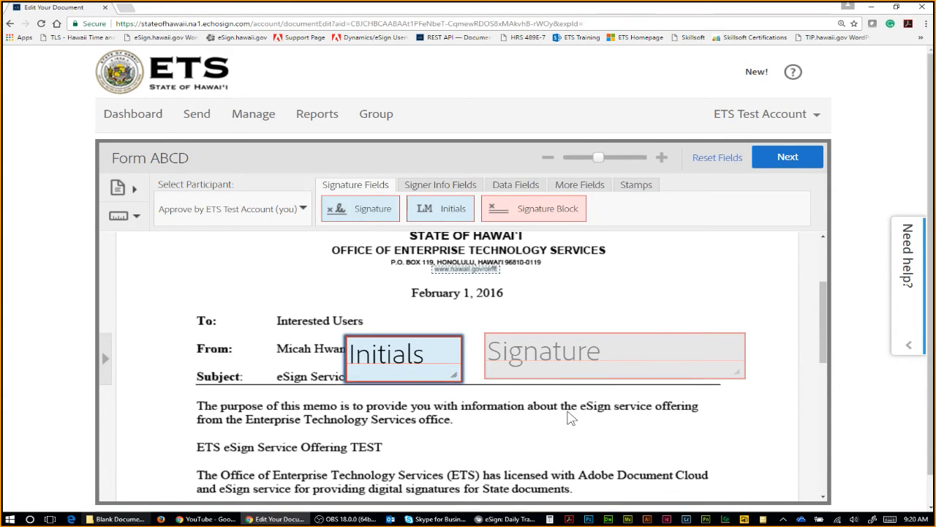
pyautogui.click(292, 209)
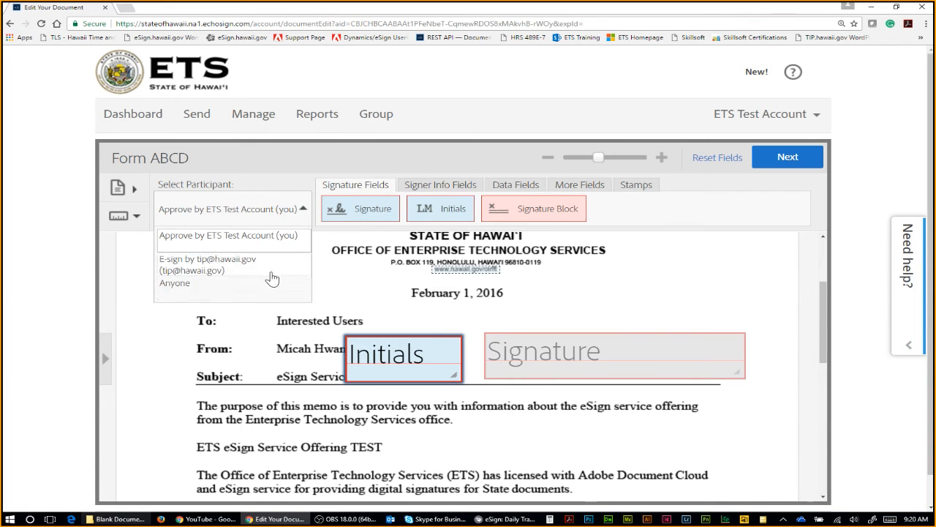
pyautogui.click(267, 270)
pyautogui.rightClick(513, 344)
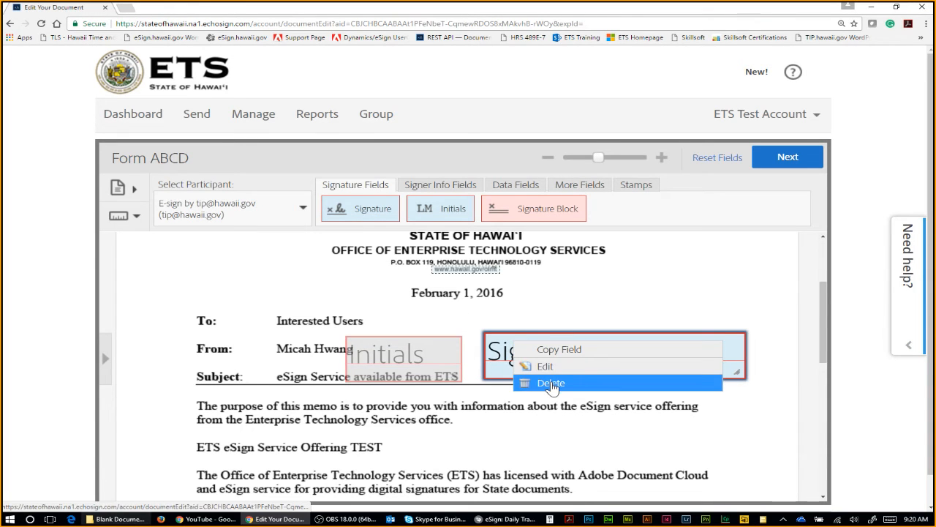
pyautogui.click(552, 383)
# Step: Place and size the e-signer's Signature field on the memo's closing X signature line
pyautogui.scroll(-10, 571, 340)
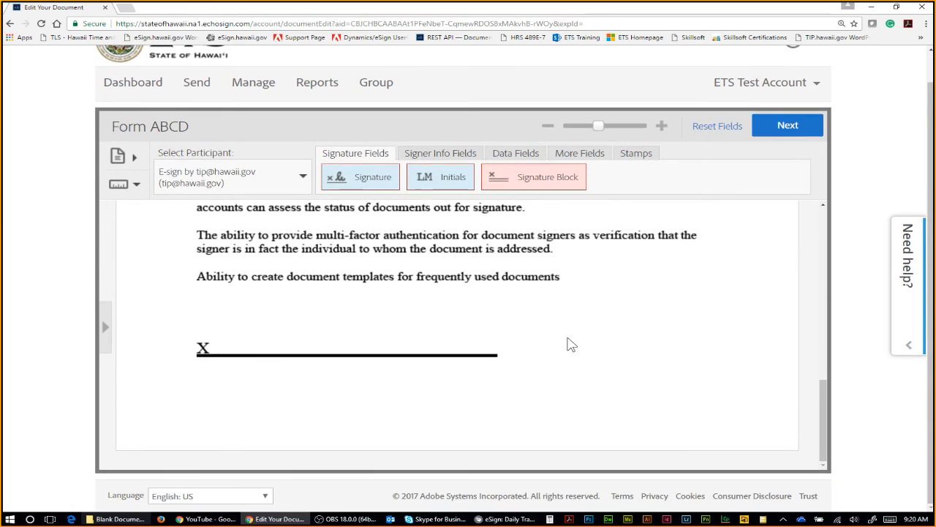
pyautogui.scroll(1, 552, 342)
pyautogui.scroll(-5, 531, 334)
pyautogui.moveTo(358, 183)
pyautogui.mouseDown()
pyautogui.moveTo(349, 326)
pyautogui.moveTo(493, 376)
pyautogui.mouseUp()
pyautogui.moveTo(411, 372)
pyautogui.mouseDown()
pyautogui.moveTo(403, 356)
pyautogui.moveTo(395, 360)
pyautogui.mouseUp()
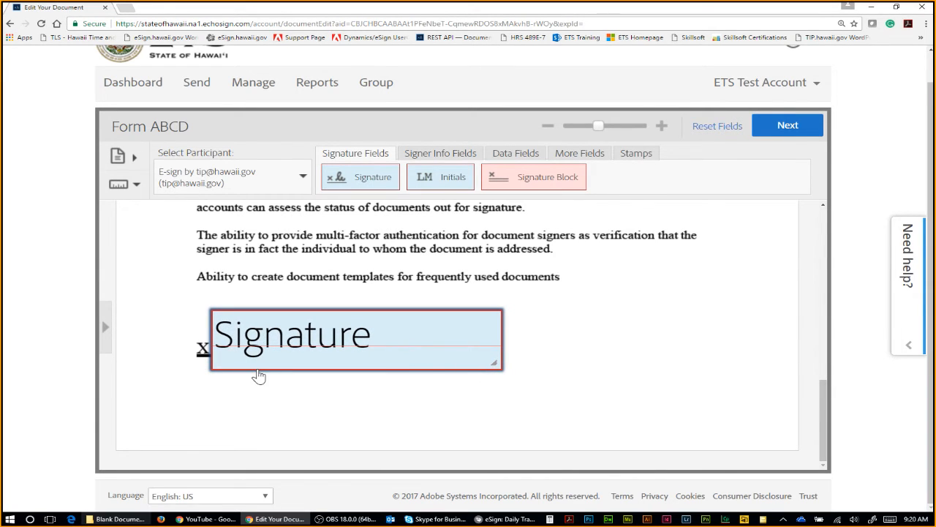
pyautogui.moveTo(280, 365); pyautogui.dragTo(287, 365)
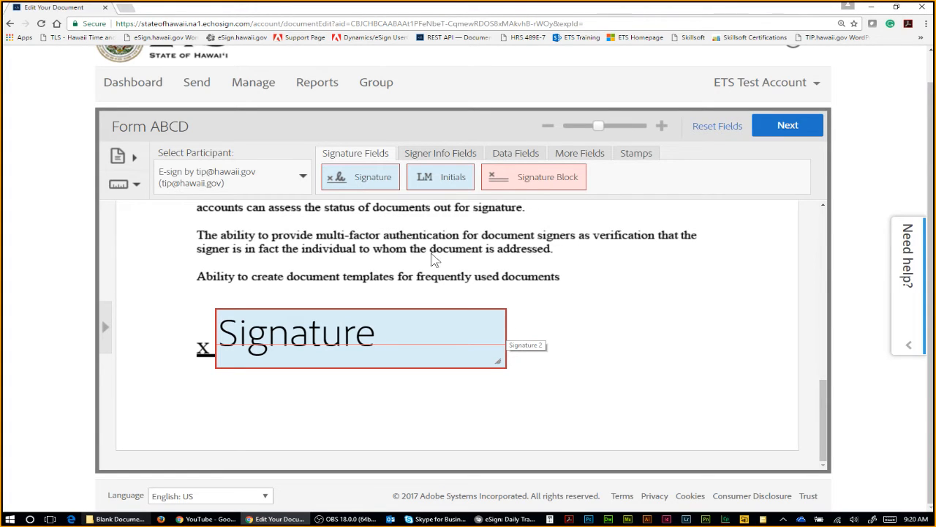
pyautogui.scroll(1, 654, 322)
pyautogui.scroll(-1, 642, 330)
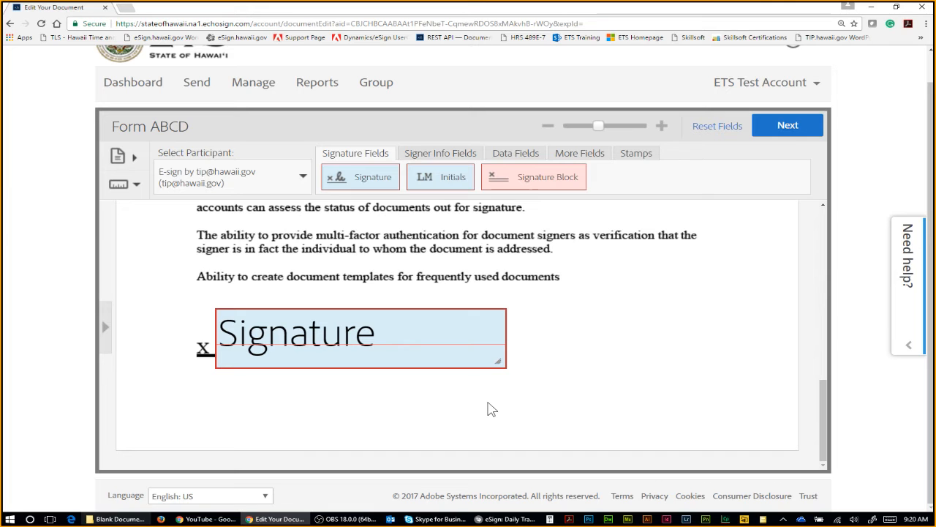
pyautogui.scroll(10, 556, 386)
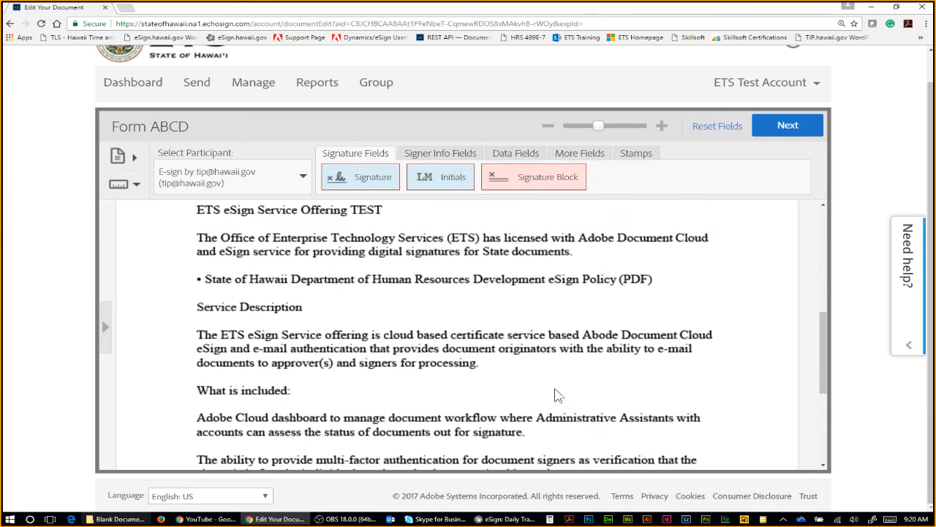
pyautogui.scroll(2, 565, 383)
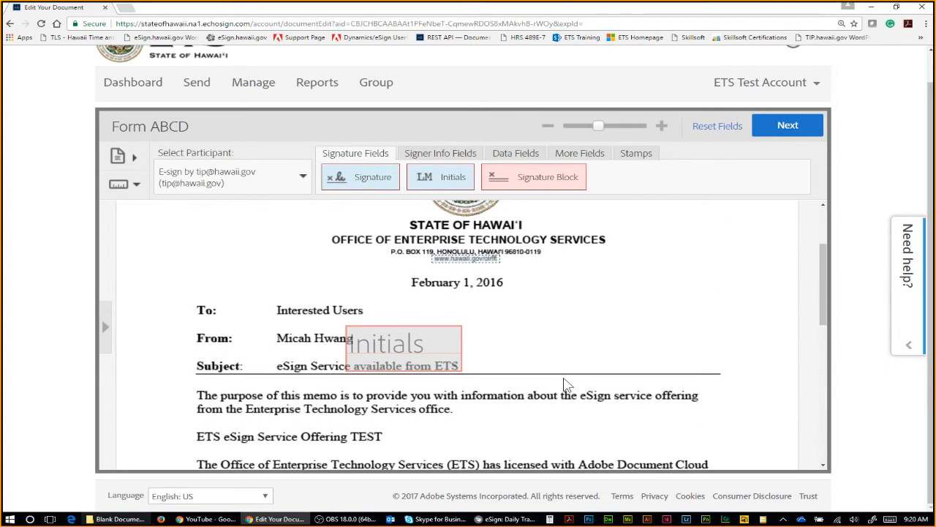
pyautogui.scroll(-3, 565, 383)
pyautogui.scroll(-3, 556, 386)
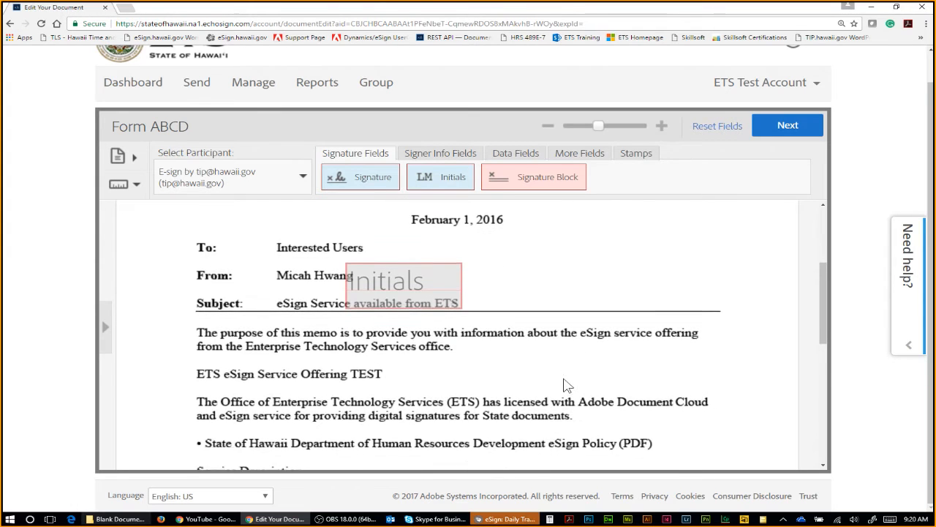
pyautogui.scroll(-6, 550, 389)
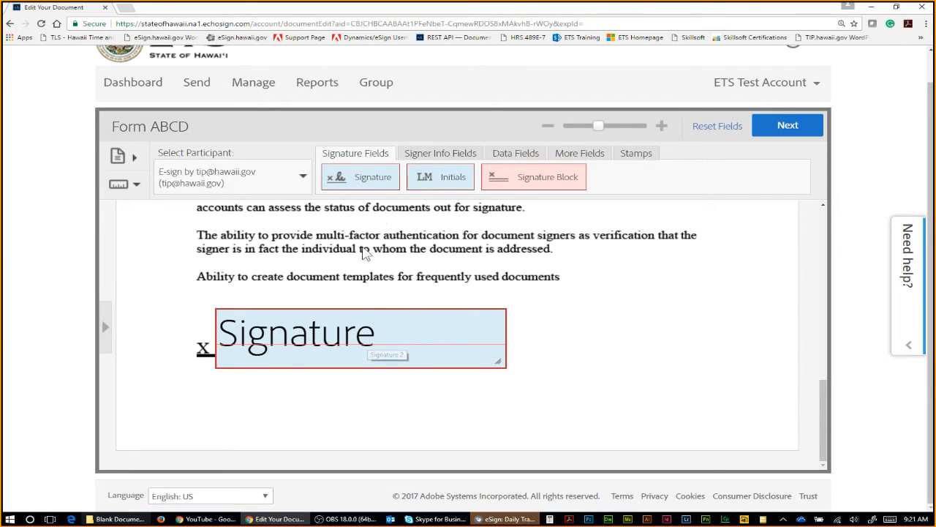
# Step: Add a Date field from Signer Info Fields right of the e-signer's Signature
pyautogui.click(443, 155)
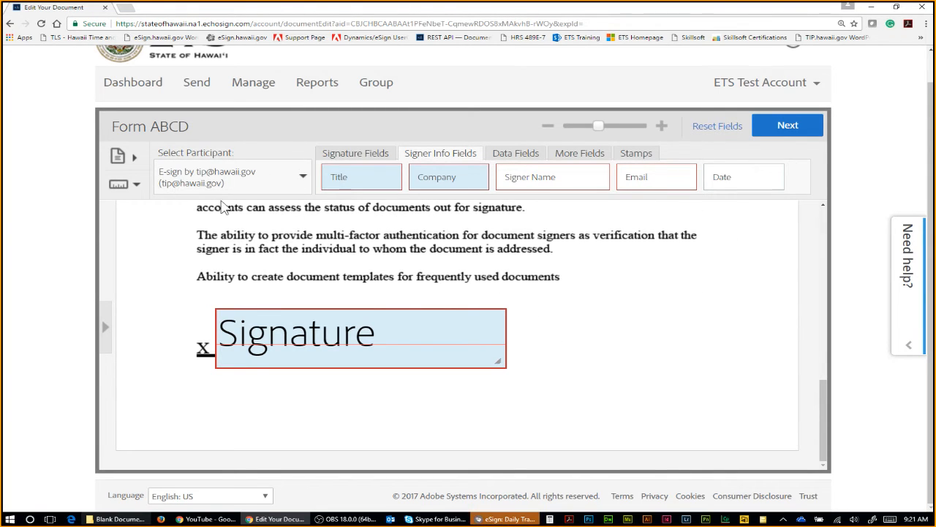
pyautogui.moveTo(752, 179)
pyautogui.mouseDown()
pyautogui.moveTo(669, 295)
pyautogui.moveTo(568, 345)
pyautogui.moveTo(627, 349)
pyautogui.mouseUp()
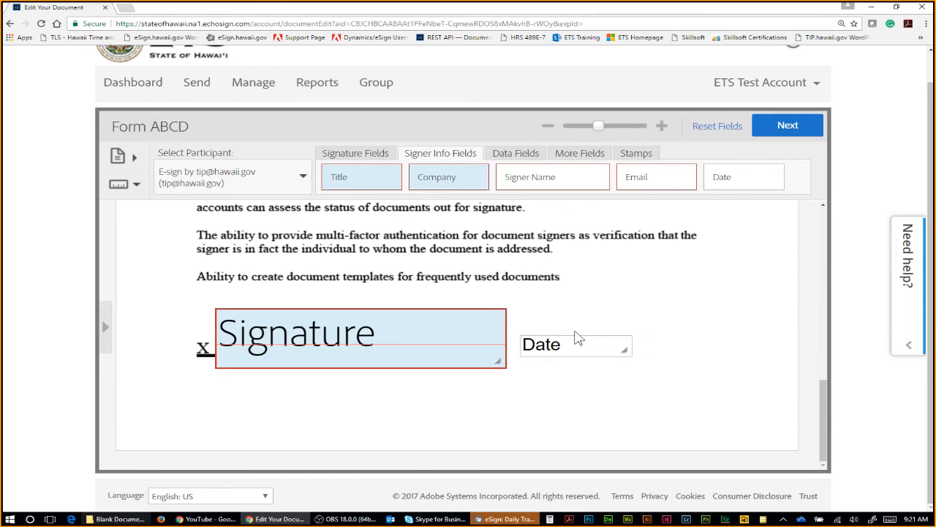
pyautogui.scroll(10, 564, 333)
pyautogui.scroll(-2, 420, 387)
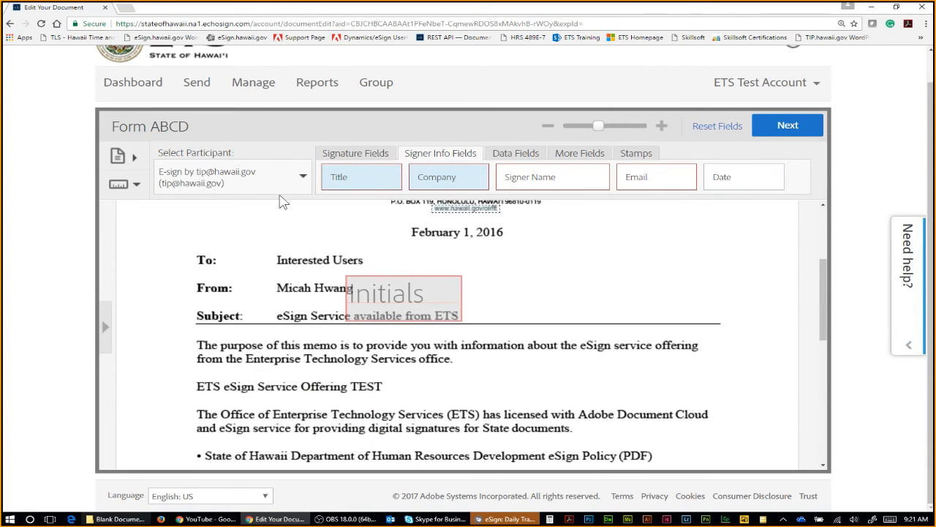
# Step: Add a slightly enlarged Date field for the approver beside the Initials field
pyautogui.click(251, 182)
pyautogui.click(260, 212)
pyautogui.moveTo(725, 183); pyautogui.dragTo(572, 305)
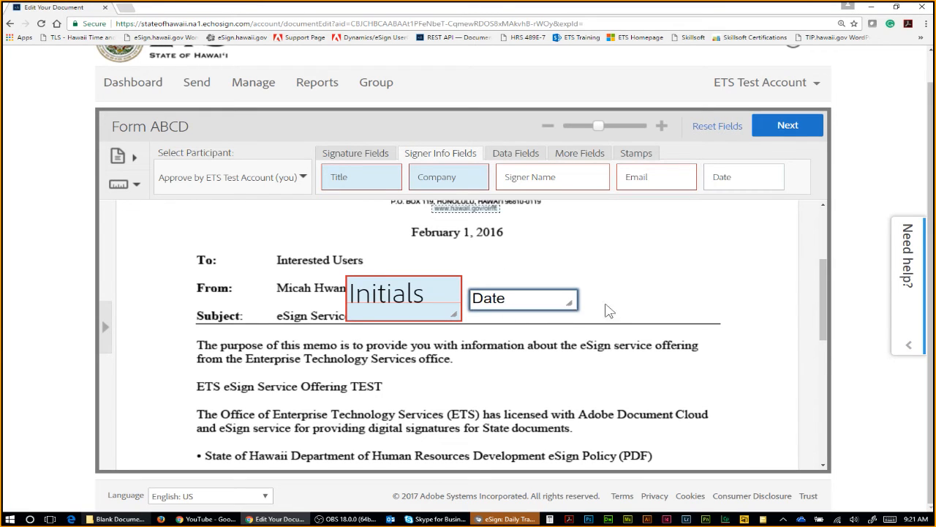
pyautogui.click(617, 314)
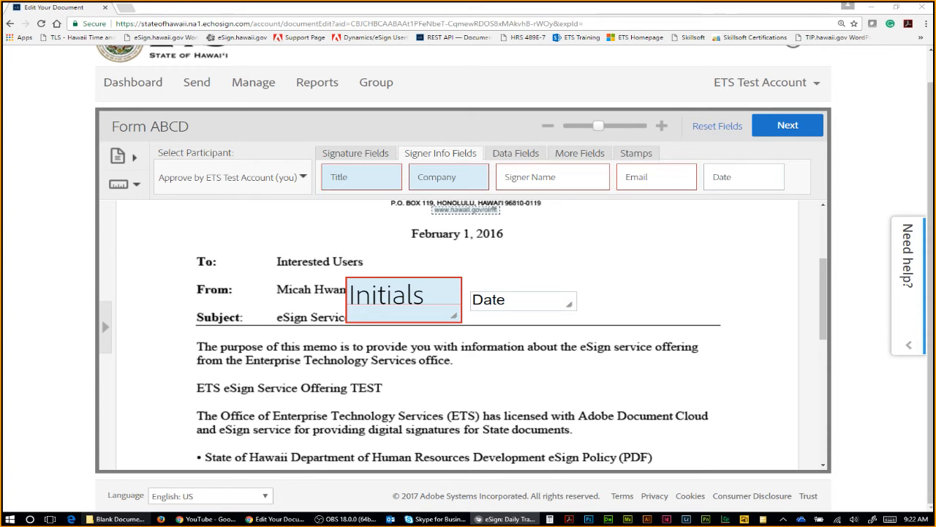
# Step: Add a trial Signature Block under the Signature field, adjust it, then delete it
pyautogui.click(726, 334)
pyautogui.scroll(-5, 713, 325)
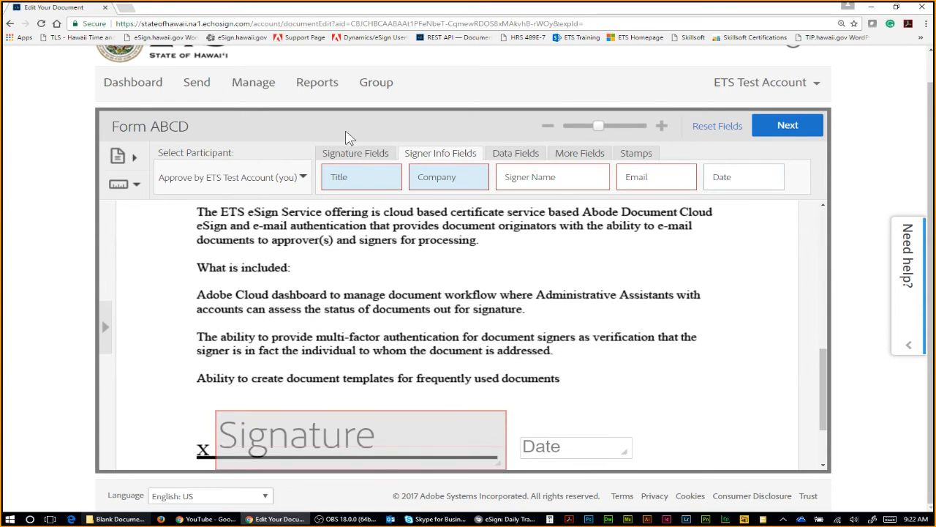
pyautogui.click(356, 153)
pyautogui.scroll(-3, 550, 293)
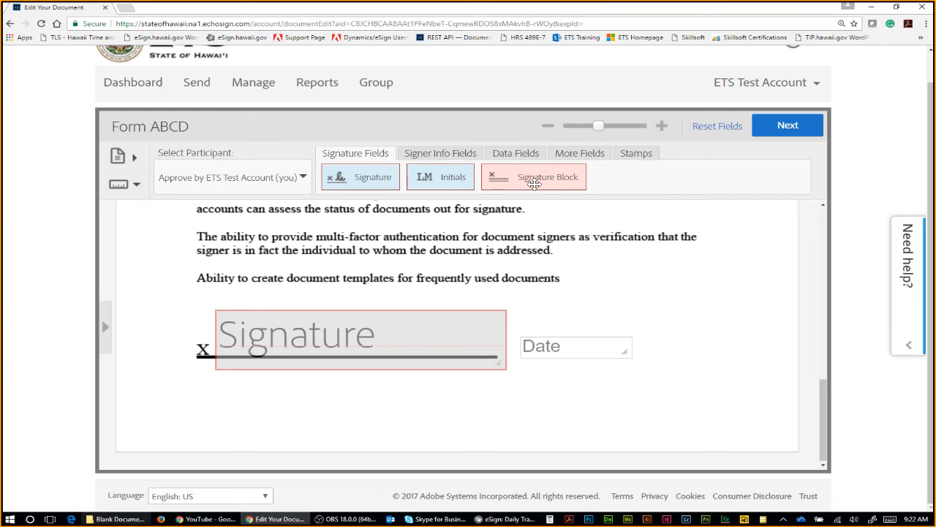
pyautogui.moveTo(537, 175)
pyautogui.mouseDown()
pyautogui.moveTo(286, 443)
pyautogui.moveTo(268, 387)
pyautogui.mouseUp()
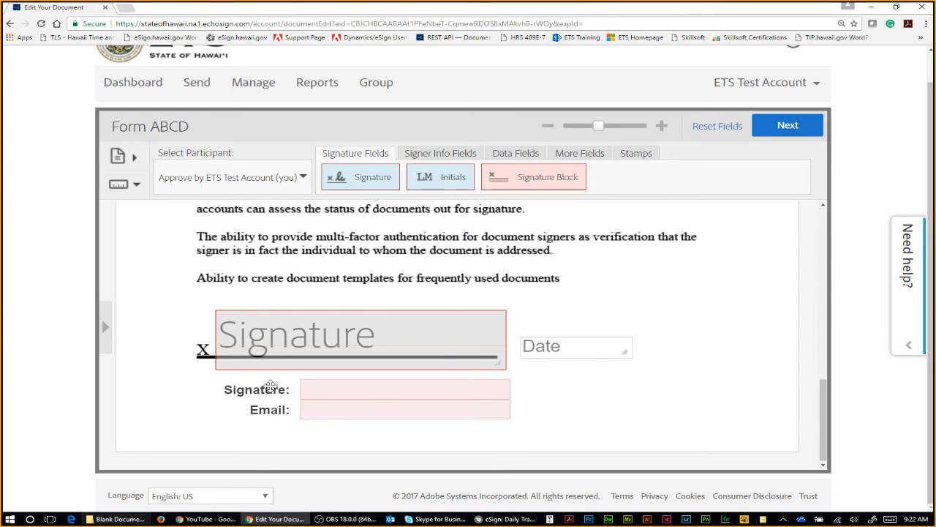
pyautogui.moveTo(512, 424); pyautogui.dragTo(510, 424)
pyautogui.moveTo(418, 399); pyautogui.dragTo(417, 409)
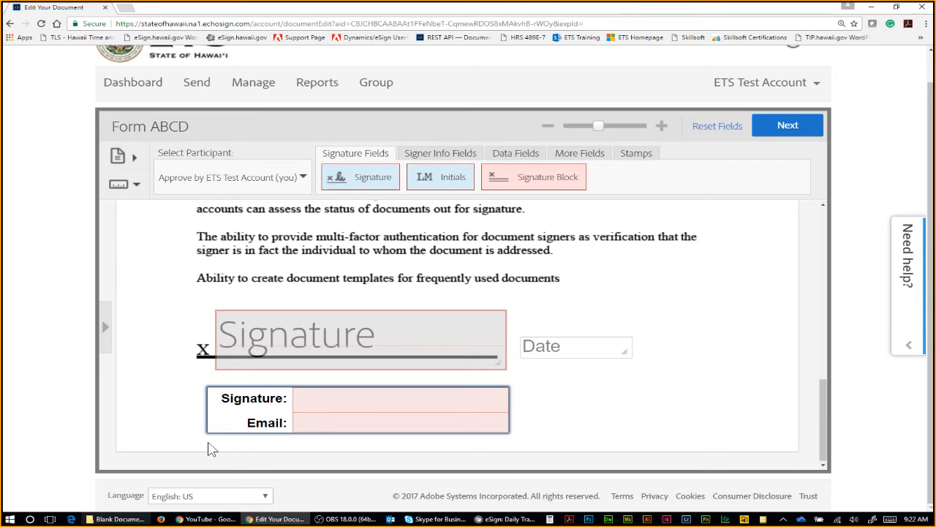
pyautogui.moveTo(231, 421); pyautogui.dragTo(261, 418)
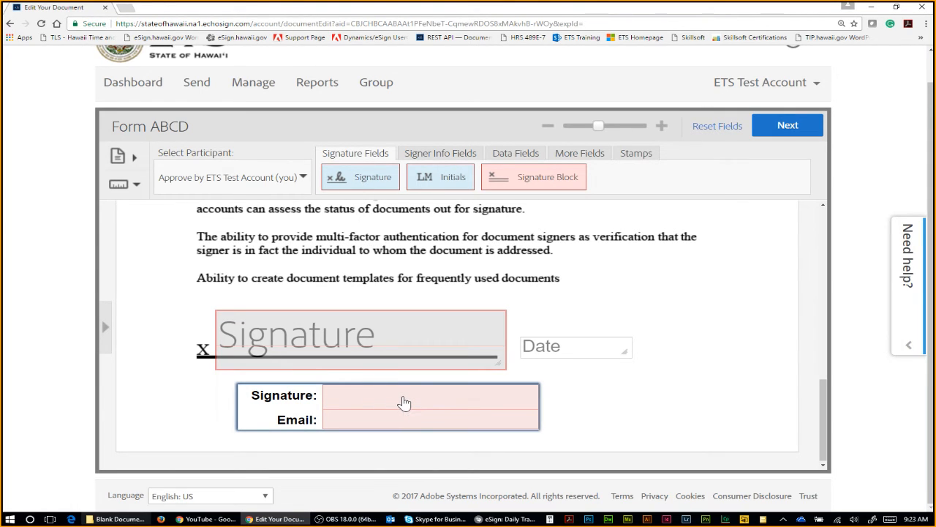
pyautogui.press('Delete')
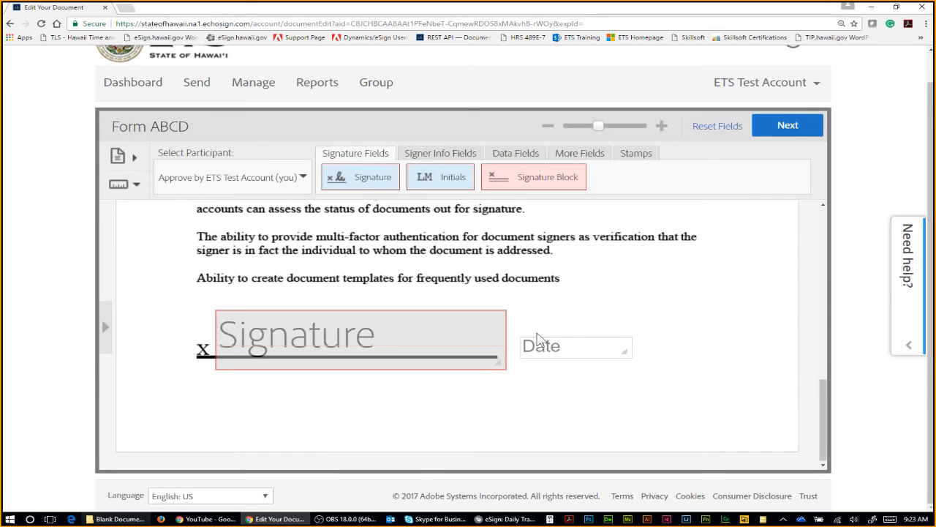
# Step: Reselect the approver, then the e-signing participant, in Select Participant
pyautogui.scroll(1, 606, 337)
pyautogui.scroll(5, 577, 344)
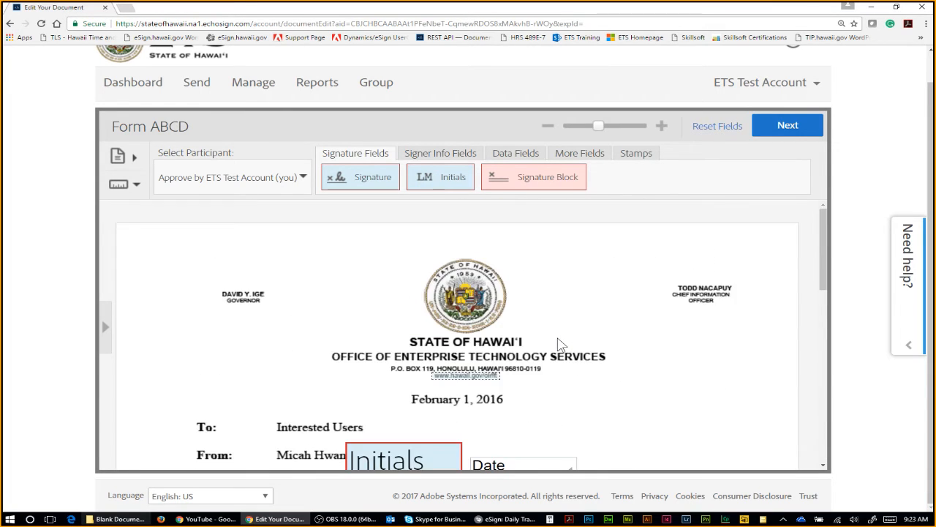
pyautogui.scroll(-3, 559, 344)
pyautogui.scroll(-5, 559, 345)
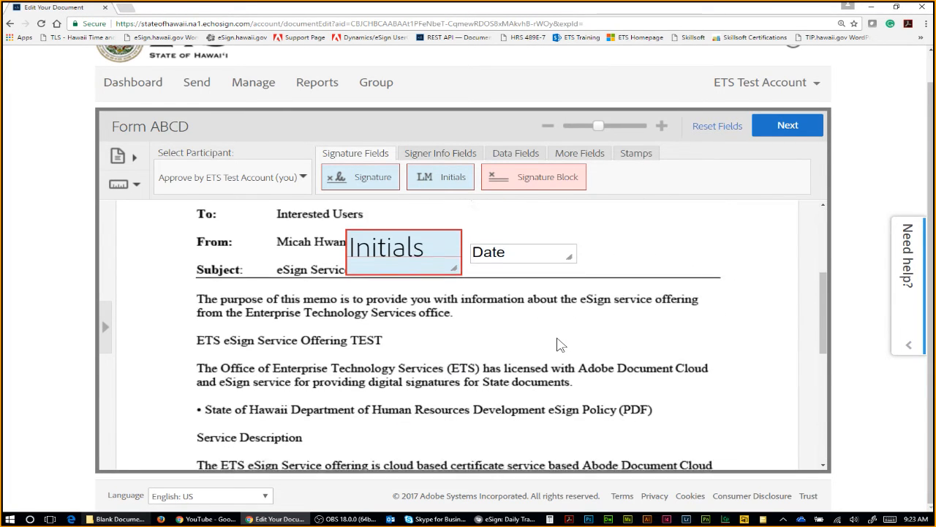
pyautogui.scroll(-1, 560, 343)
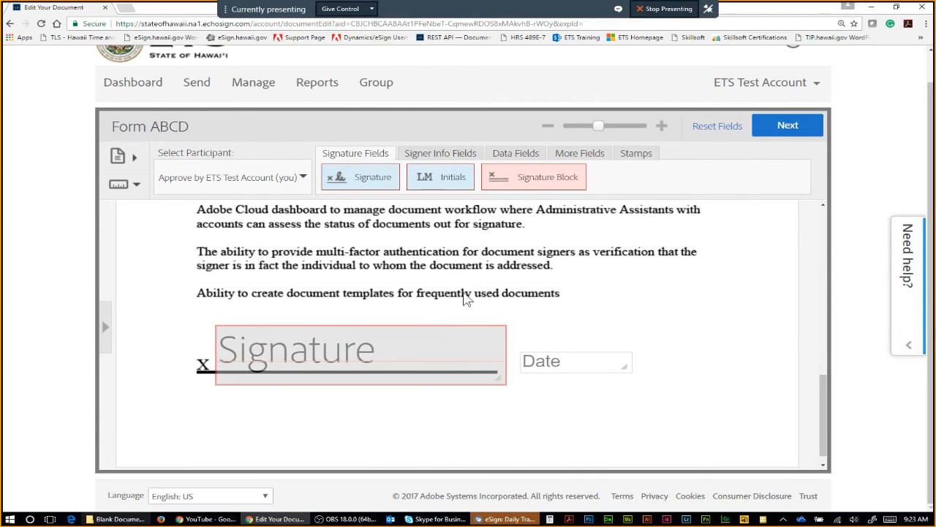
pyautogui.scroll(6, 559, 342)
pyautogui.click(245, 181)
pyautogui.click(249, 205)
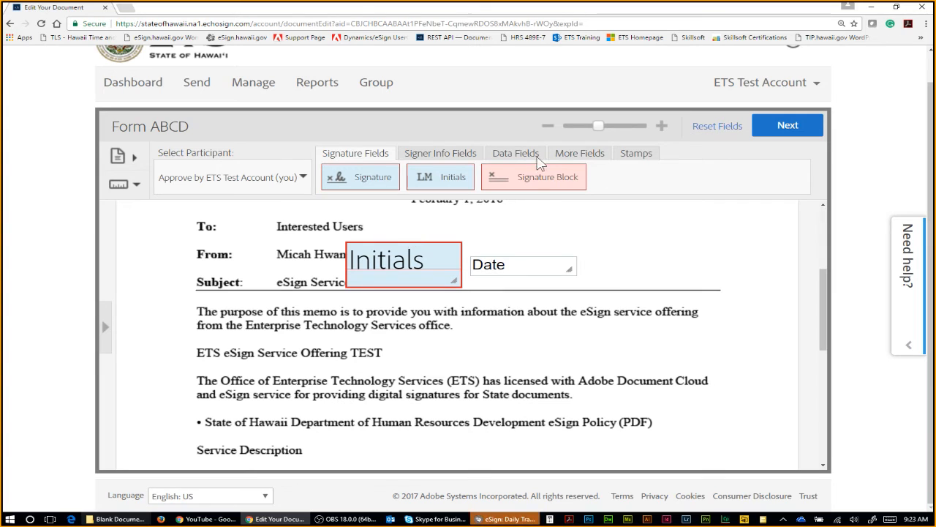
pyautogui.scroll(-5, 525, 263)
pyautogui.click(236, 178)
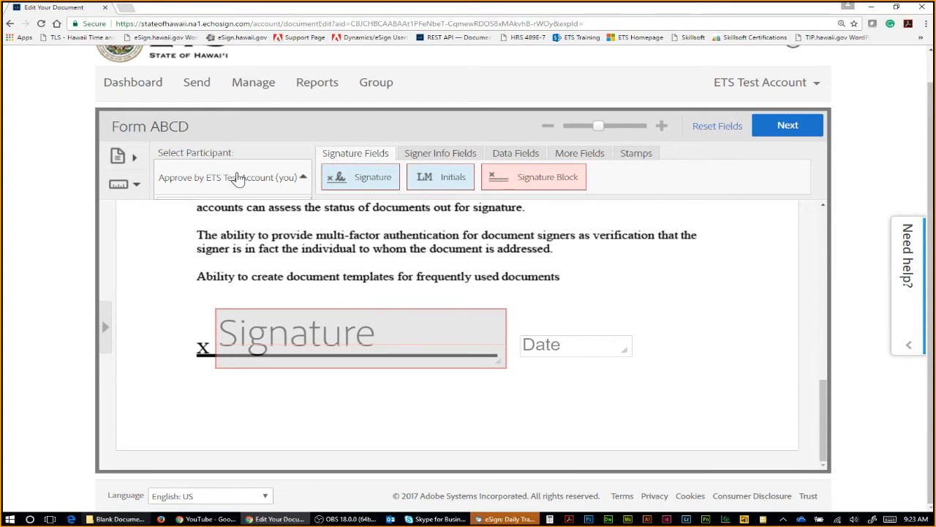
pyautogui.click(245, 228)
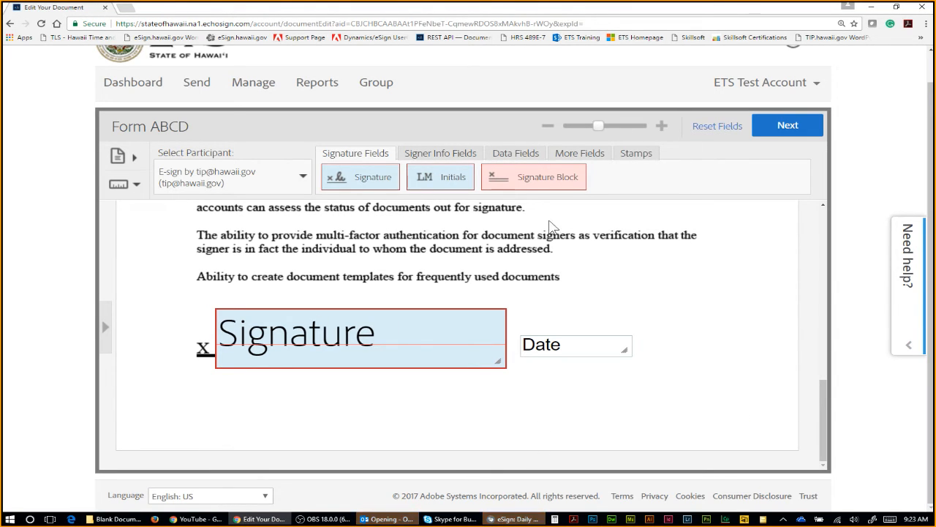
# Step: Send Form ABCD out for signing with its placed fields
pyautogui.scroll(1, 653, 257)
pyautogui.scroll(3, 654, 257)
pyautogui.click(817, 82)
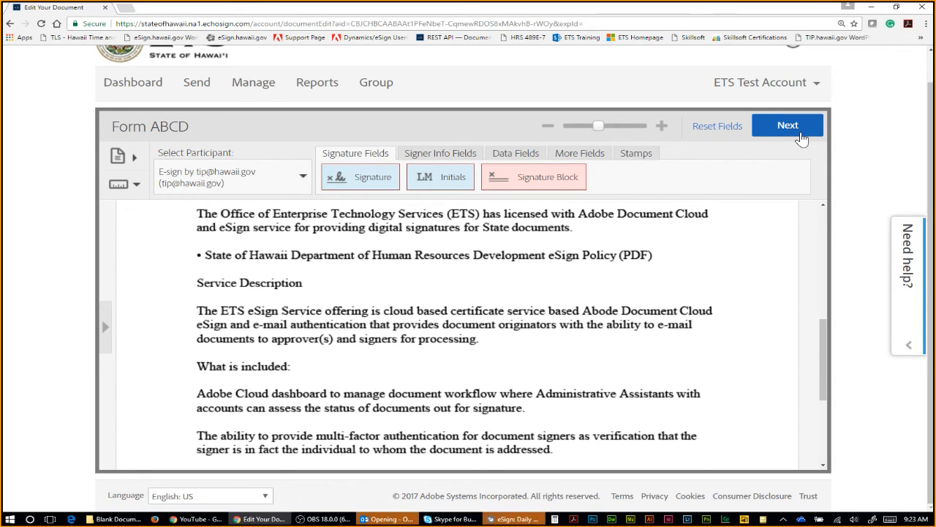
pyautogui.click(802, 138)
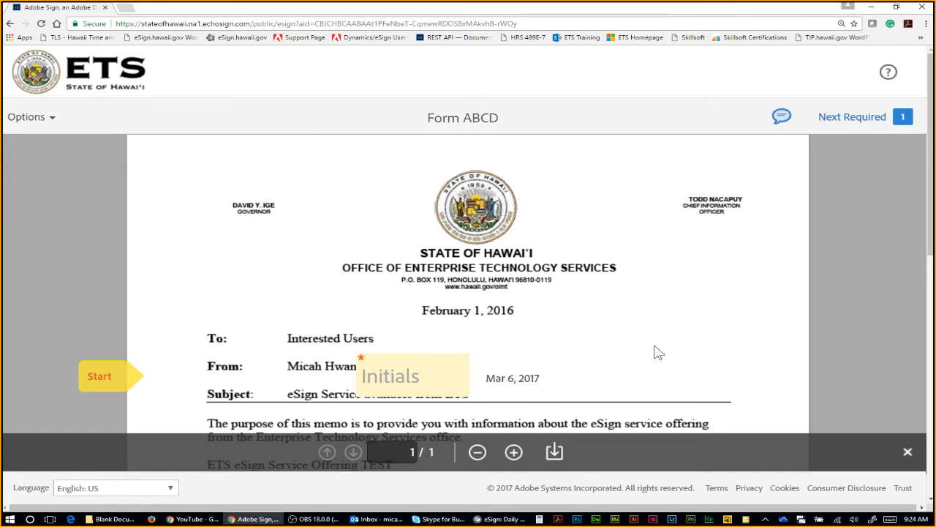
pyautogui.scroll(-3, 575, 381)
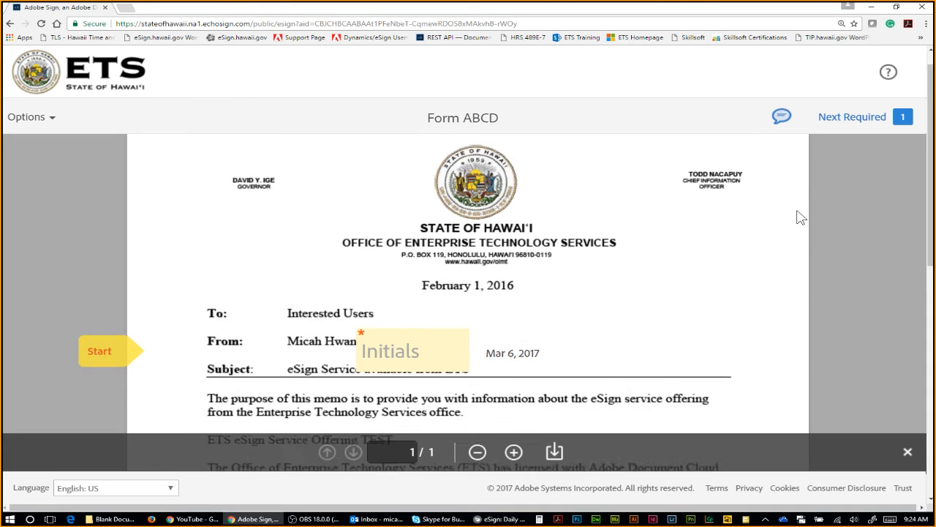
pyautogui.click(477, 451)
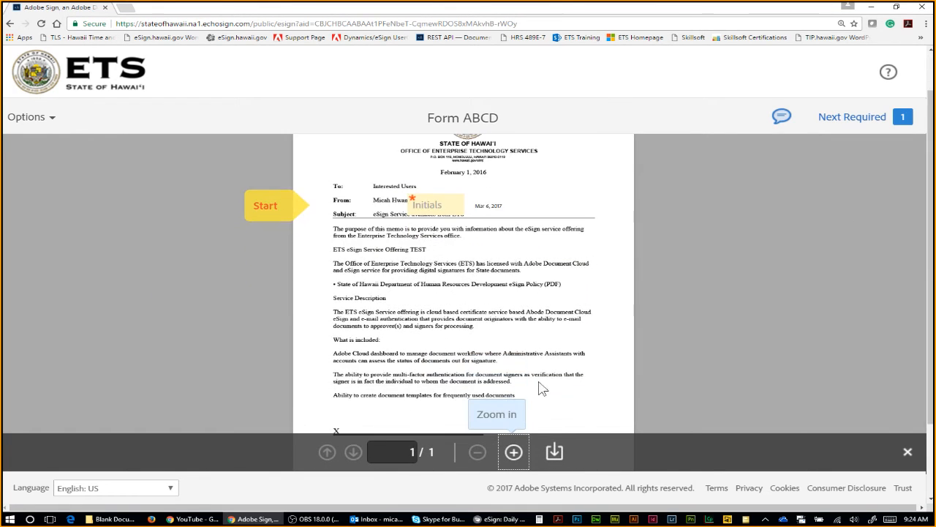
pyautogui.click(513, 451)
pyautogui.click(513, 451)
pyautogui.scroll(5, 336, 307)
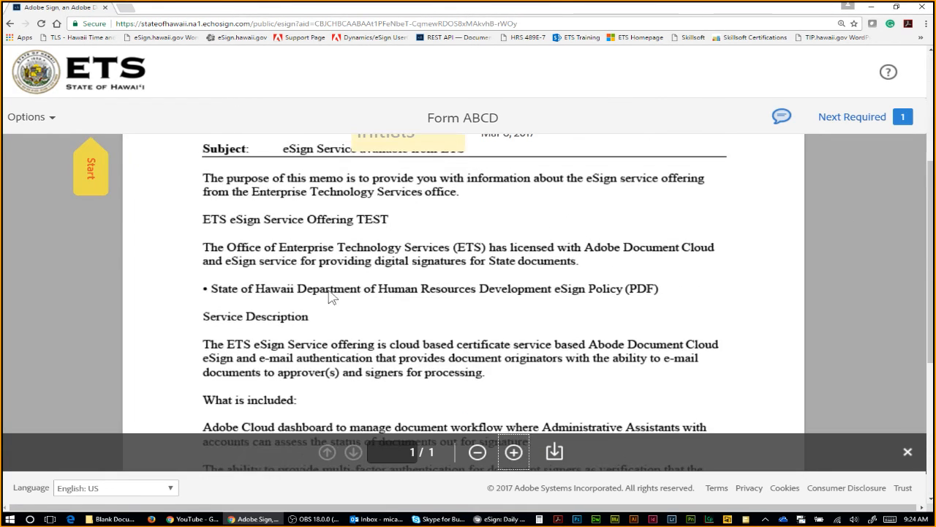
pyautogui.scroll(-3, 146, 284)
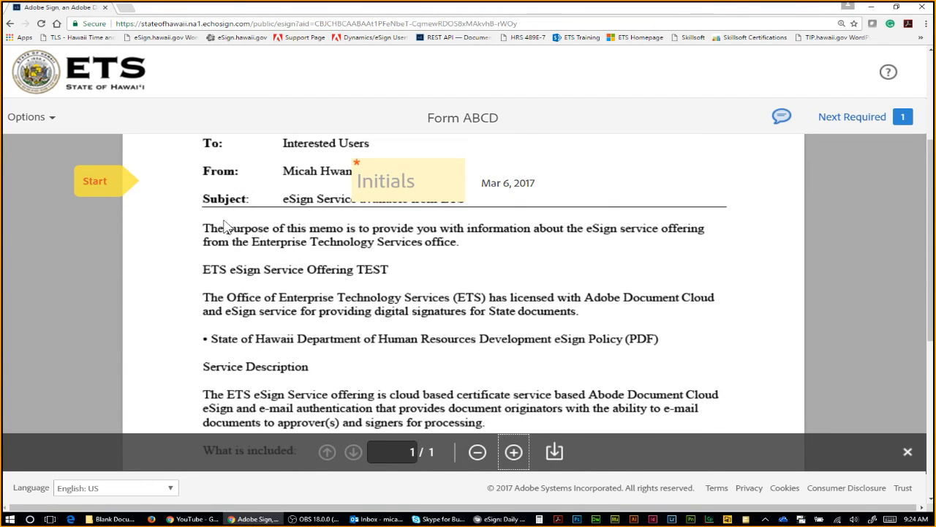
pyautogui.scroll(-4, 161, 210)
pyautogui.scroll(7, 162, 210)
pyautogui.scroll(-9, 163, 214)
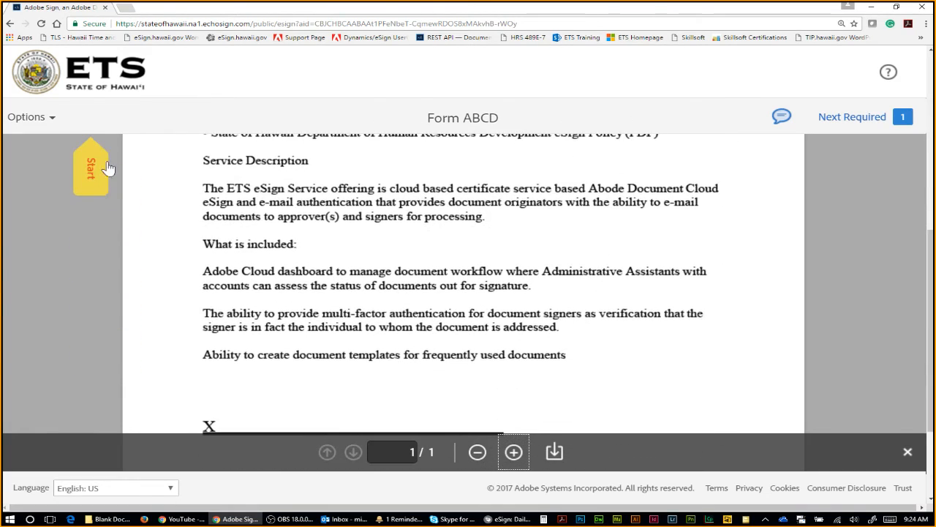
pyautogui.scroll(-2, 109, 214)
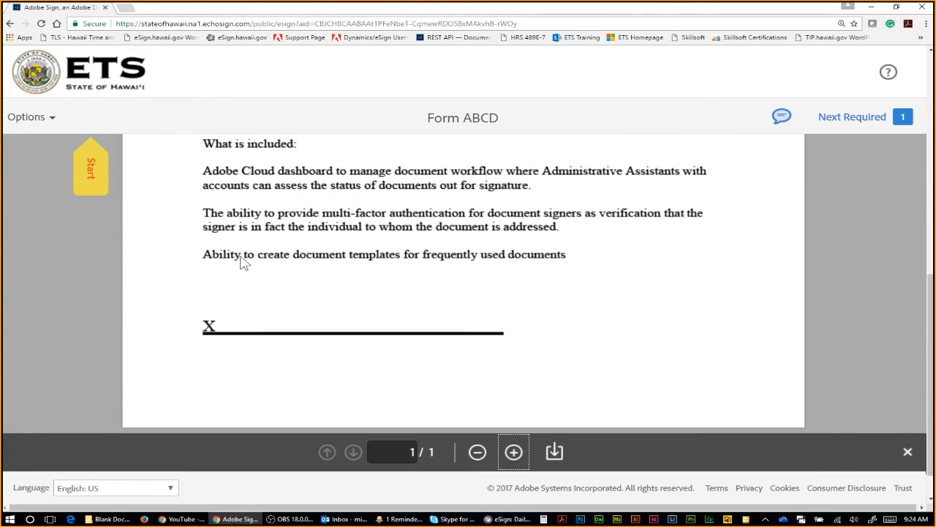
pyautogui.click(245, 317)
pyautogui.click(92, 177)
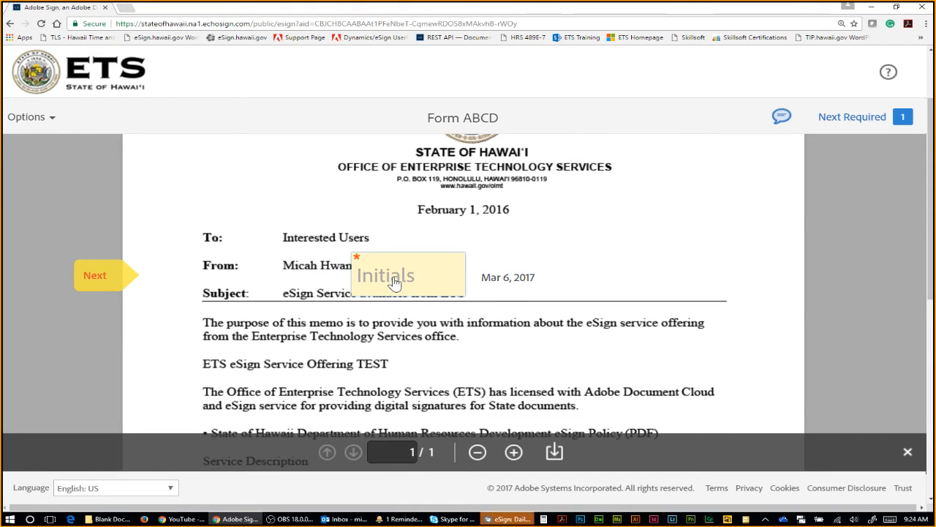
pyautogui.moveTo(481, 277)
pyautogui.mouseDown()
pyautogui.moveTo(535, 286)
pyautogui.moveTo(481, 277)
pyautogui.moveTo(497, 280)
pyautogui.mouseUp()
# Step: Replace the prefilled uppercase initials with lowercase typed initials and apply them to the Initials field
pyautogui.click(531, 271)
pyautogui.click(497, 279)
pyautogui.click(401, 283)
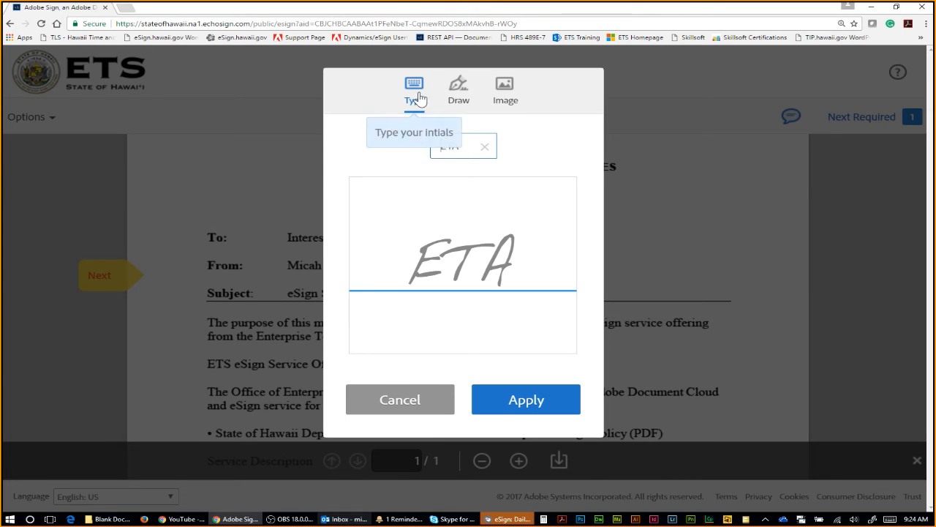
pyautogui.doubleClick(450, 146)
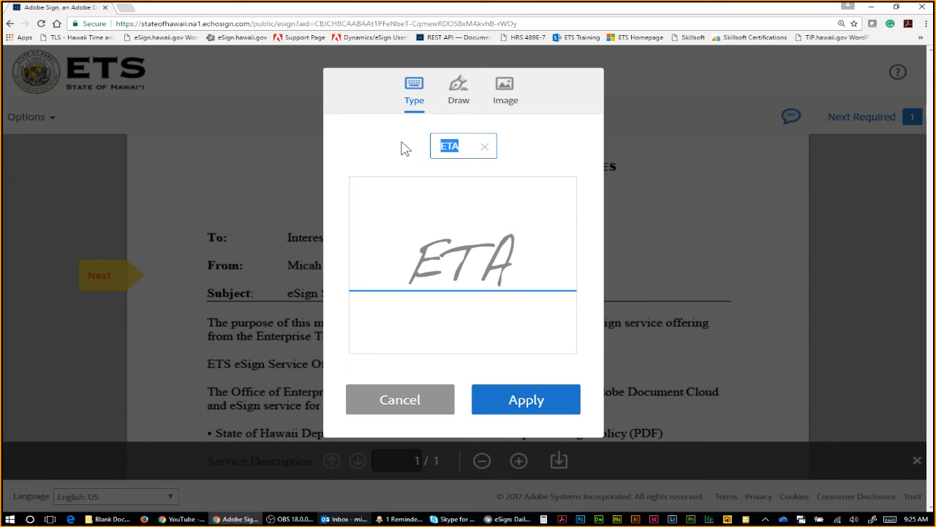
pyautogui.write('MH')
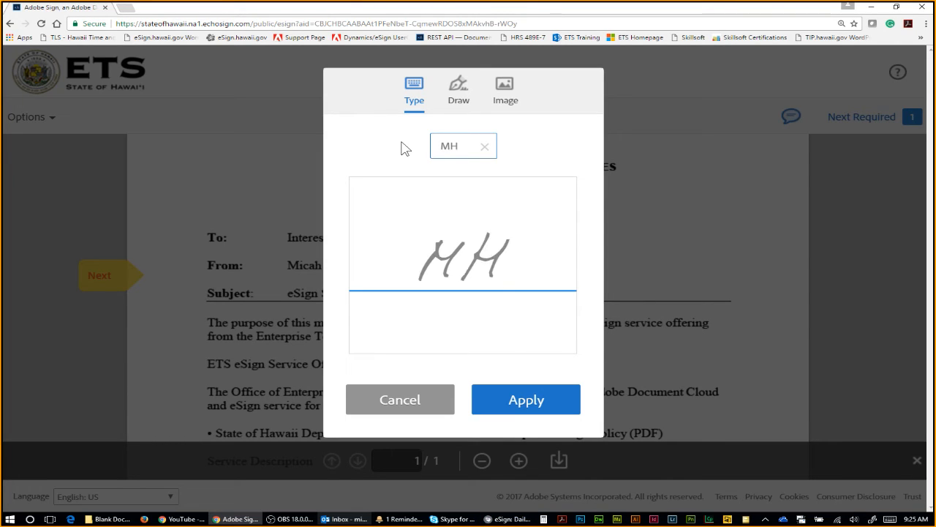
pyautogui.press('BackSpace')
pyautogui.press('BackSpace')
pyautogui.write('mh')
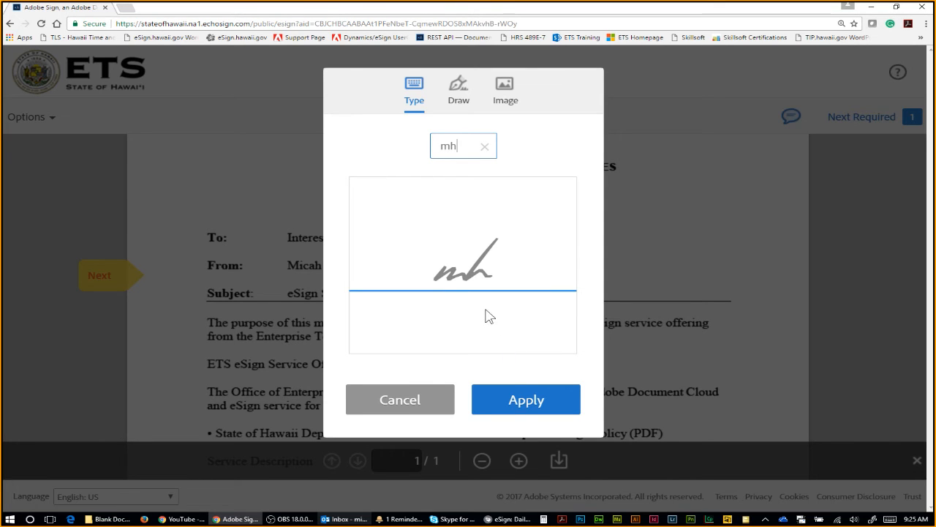
pyautogui.click(529, 395)
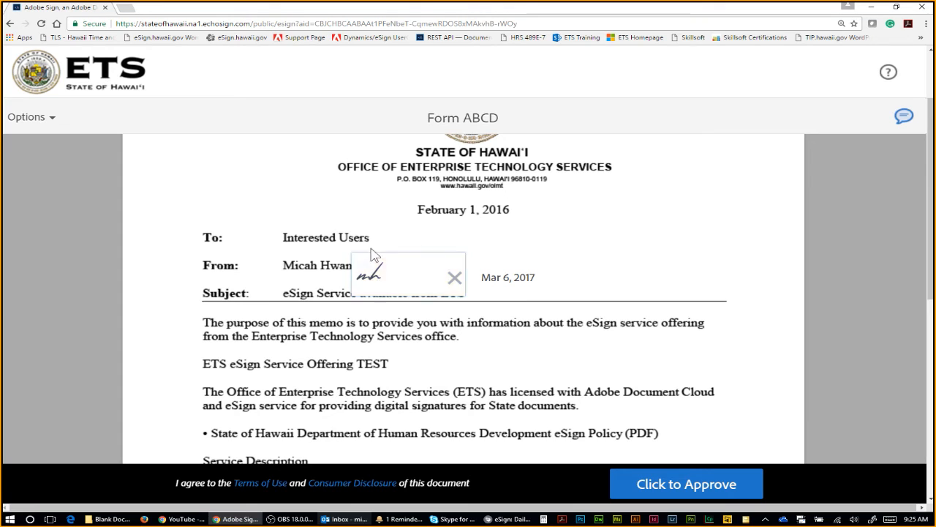
pyautogui.click(381, 293)
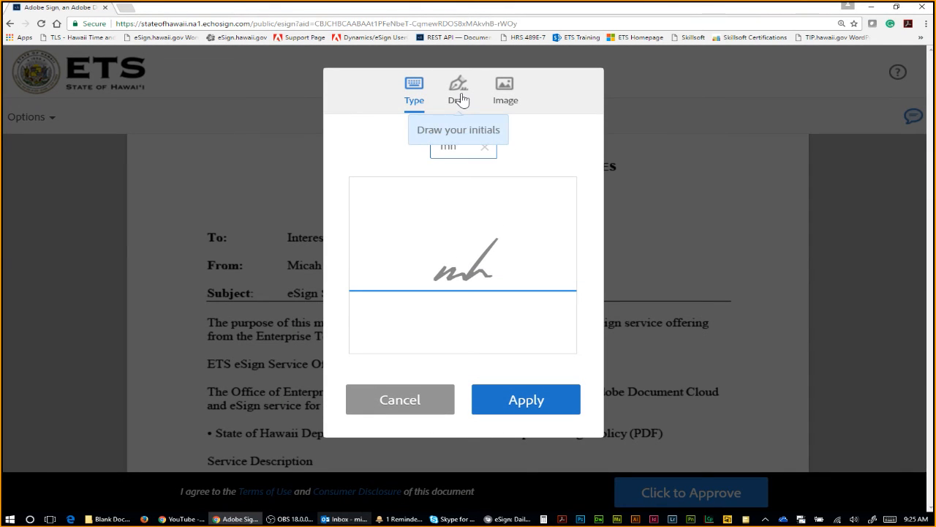
# Step: Hand-draw the initials in the Draw tab and apply them to the From-line field
pyautogui.click(459, 94)
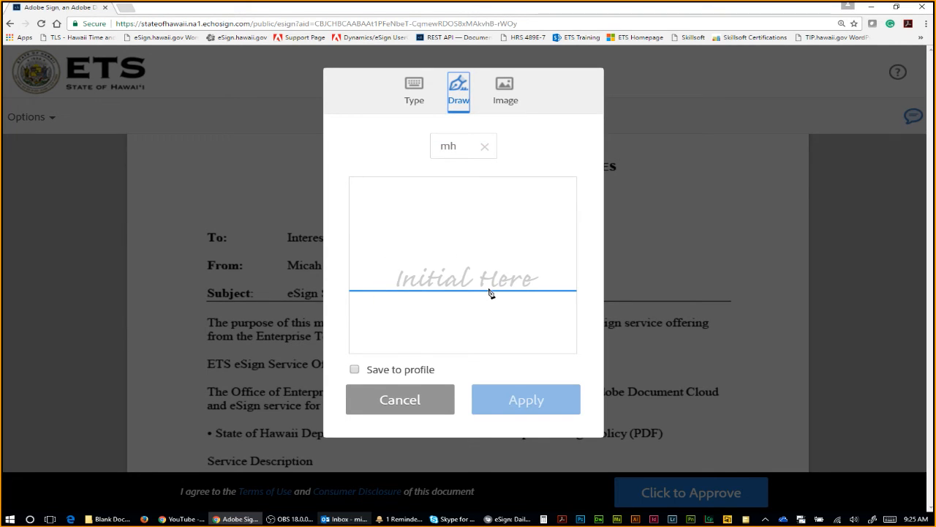
pyautogui.moveTo(380, 290)
pyautogui.mouseDown()
pyautogui.moveTo(442, 292)
pyautogui.moveTo(501, 275)
pyautogui.mouseUp()
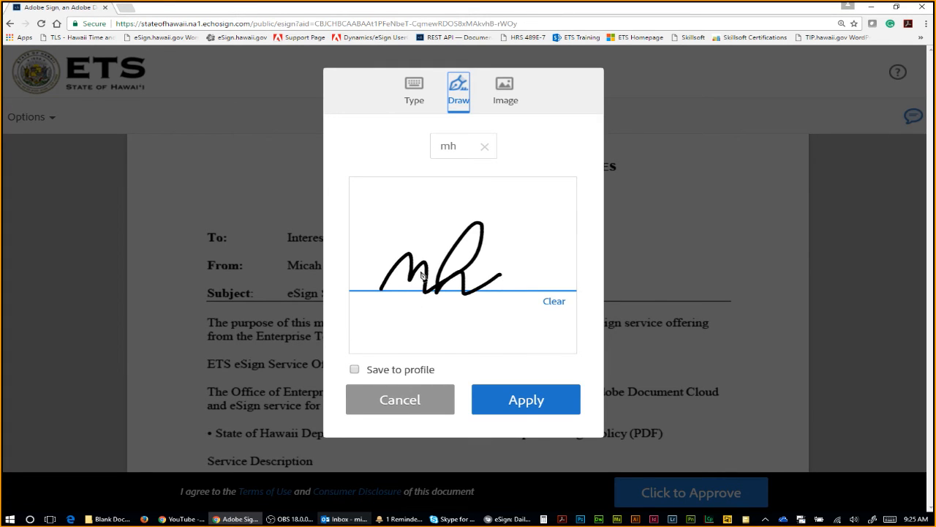
pyautogui.click(527, 410)
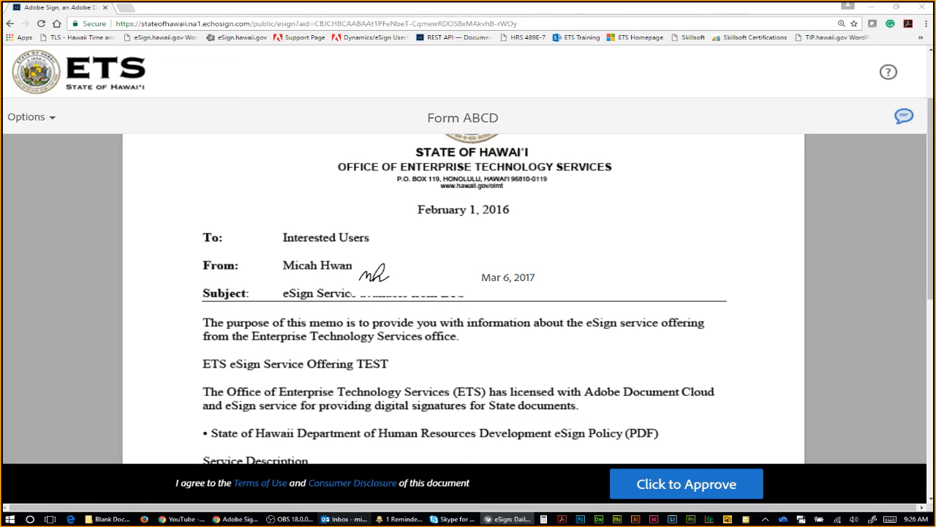
# Step: Scroll to the bottom of Form ABCD and approve it with Click to Approve
pyautogui.click(782, 361)
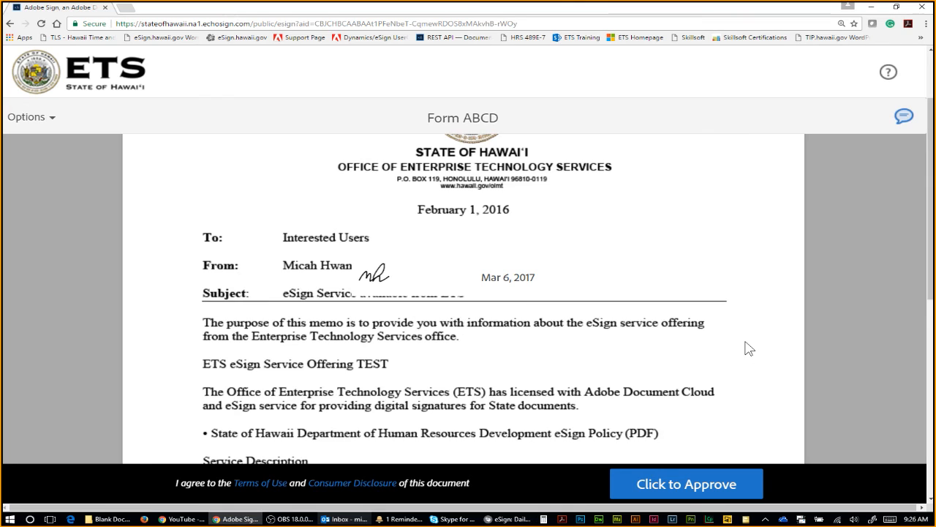
pyautogui.scroll(-1, 761, 355)
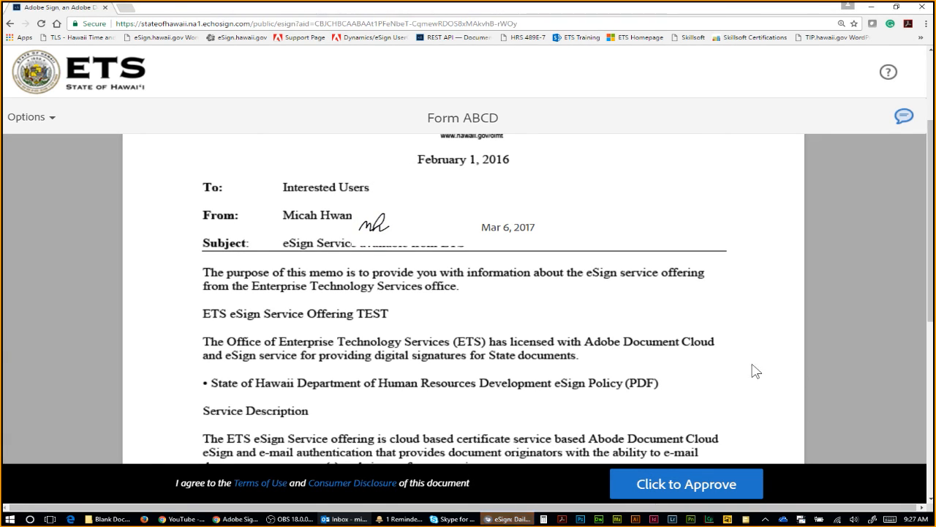
pyautogui.click(688, 484)
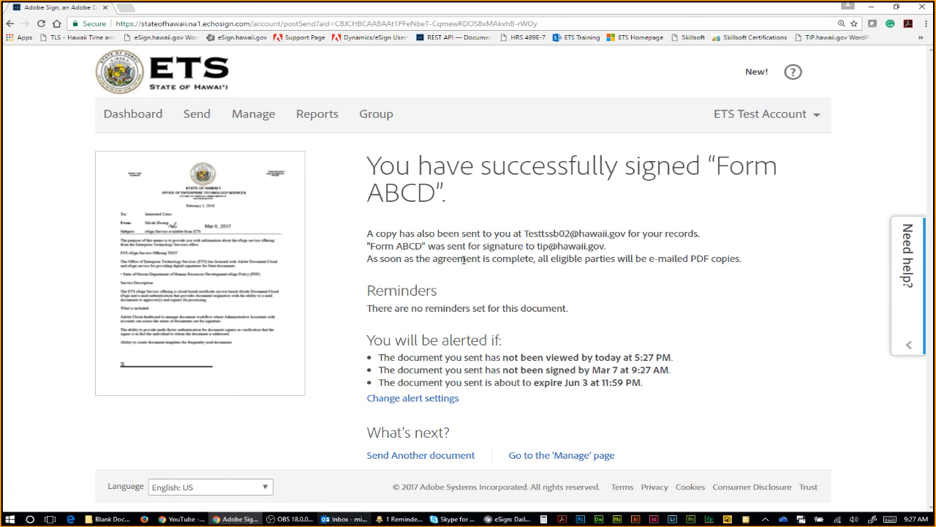
pyautogui.click(343, 518)
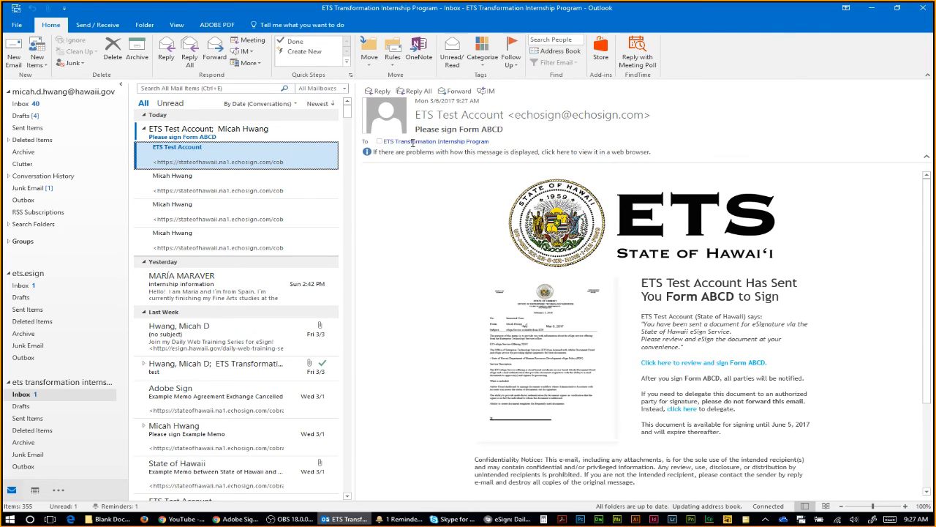
# Step: Copy the 'Click here to review and sign' link from the Please sign Form ABCD email
pyautogui.moveTo(441, 131); pyautogui.dragTo(508, 130)
pyautogui.scroll(-2, 689, 308)
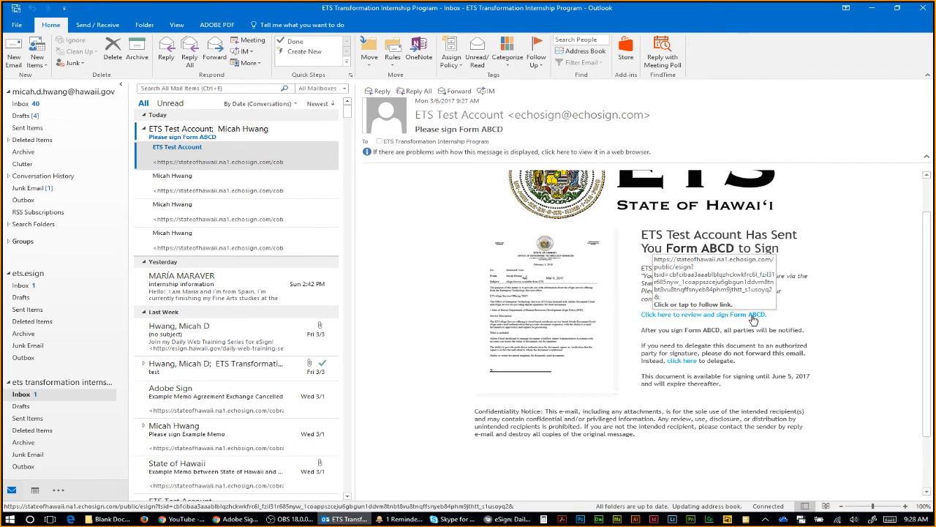
pyautogui.rightClick(753, 319)
pyautogui.click(783, 360)
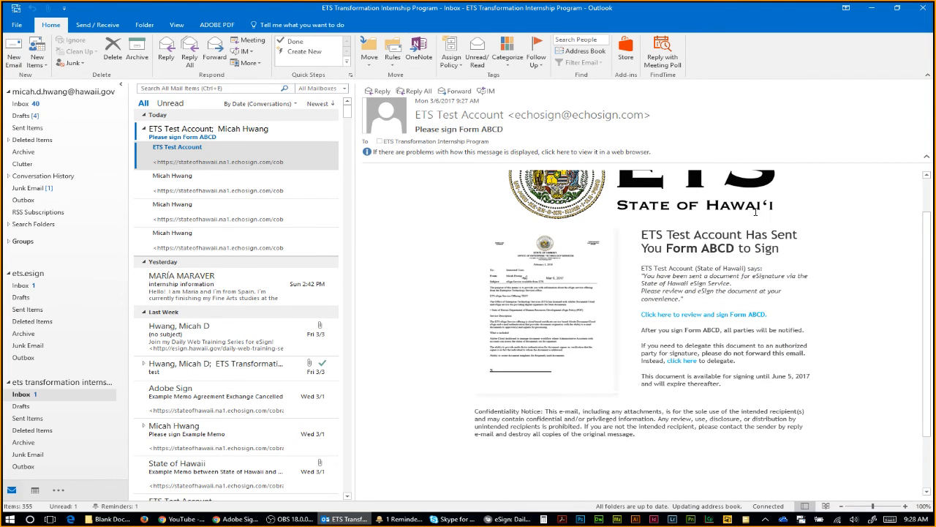
pyautogui.moveTo(720, 10); pyautogui.dragTo(935, 133)
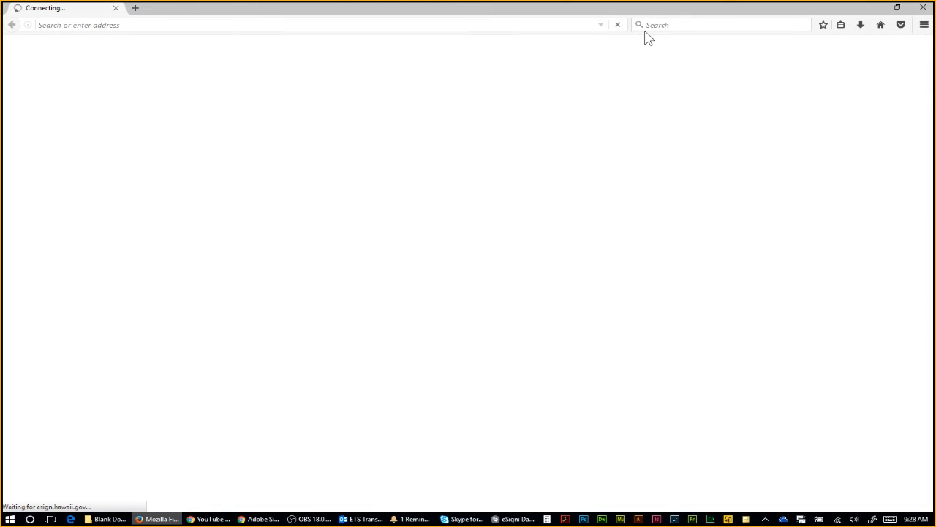
# Step: Load the copied Form ABCD signing link in Firefox, zoom in, and jump to the signature field
pyautogui.click(347, 29)
pyautogui.hotkey('ctrl', 'v')
pyautogui.press('Return')
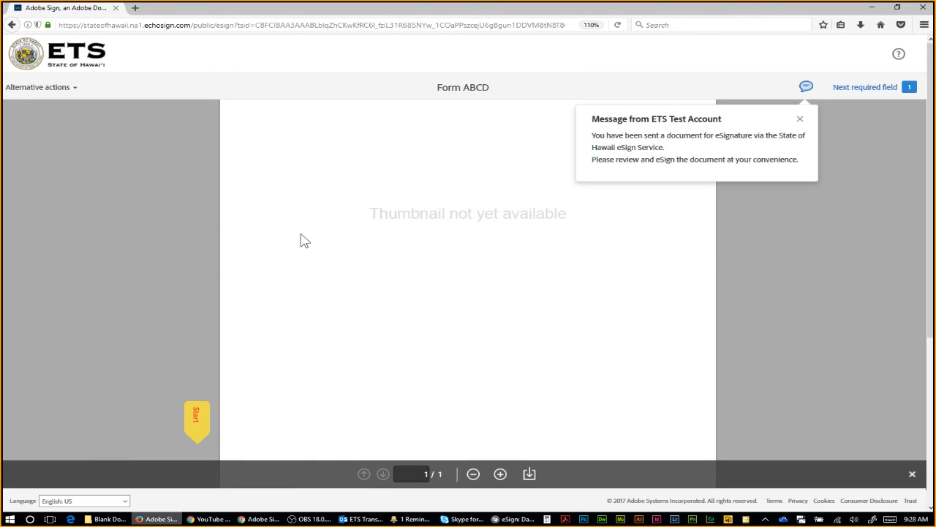
pyautogui.click(801, 118)
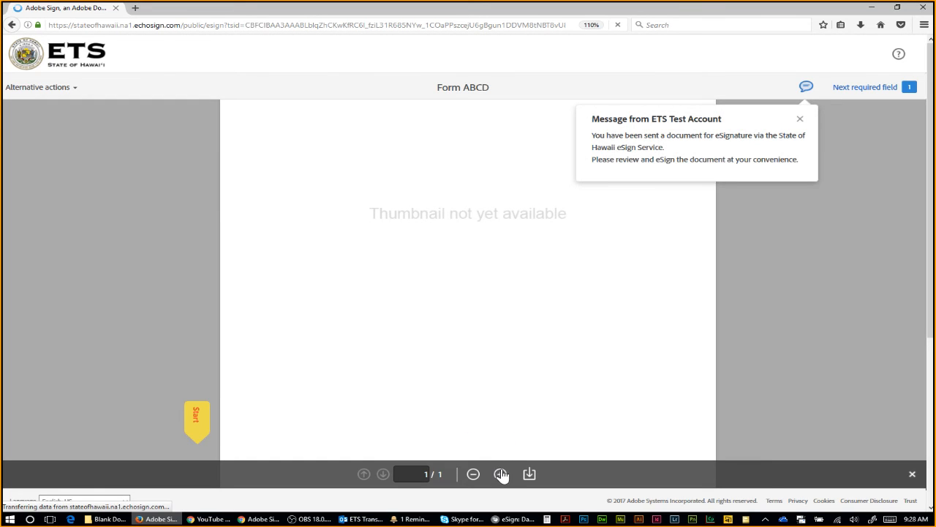
pyautogui.click(500, 474)
pyautogui.click(500, 474)
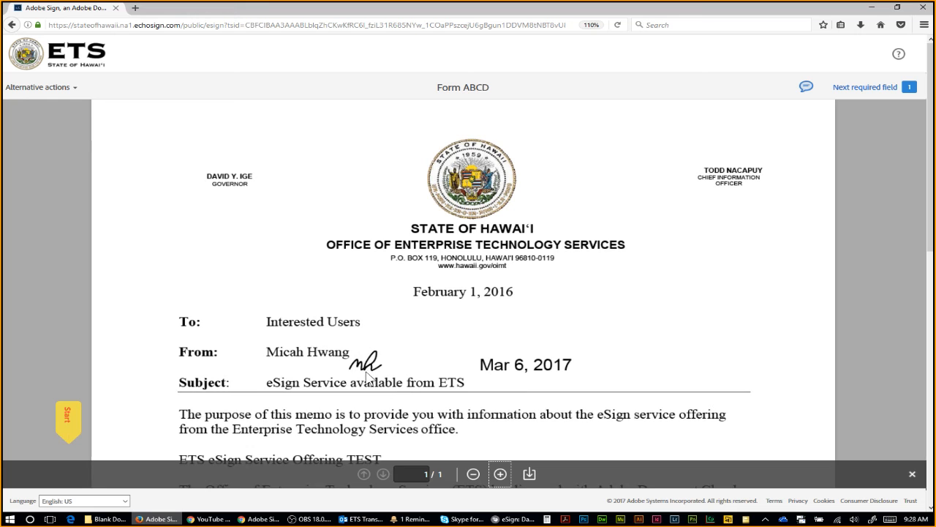
pyautogui.scroll(-3, 625, 257)
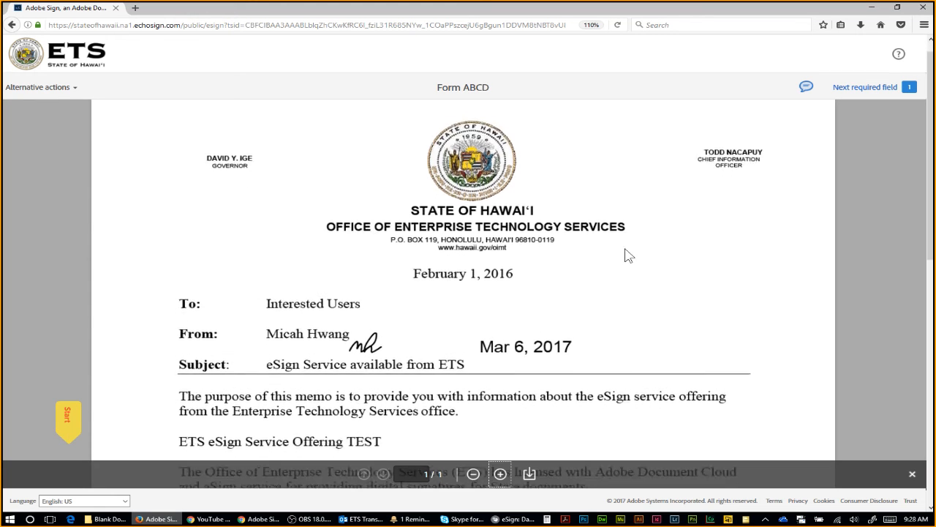
pyautogui.click(64, 427)
pyautogui.scroll(-1, 66, 252)
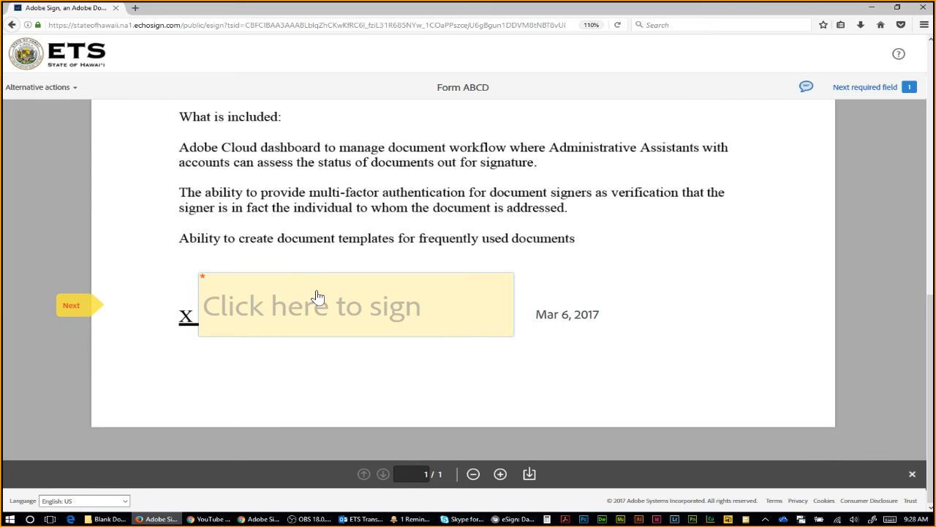
# Step: Apply a typed signature with the signer's name, Click to Sign, then close Firefox and restore Outlook
pyautogui.click(286, 316)
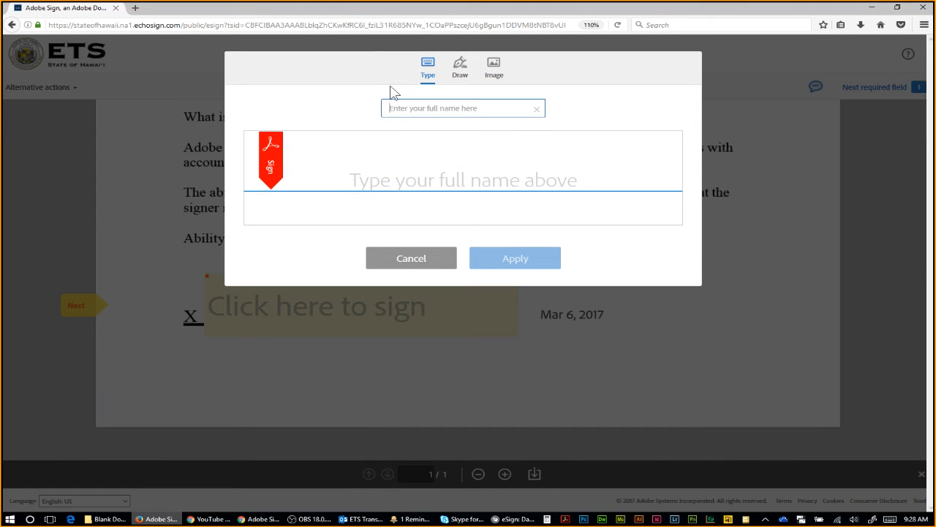
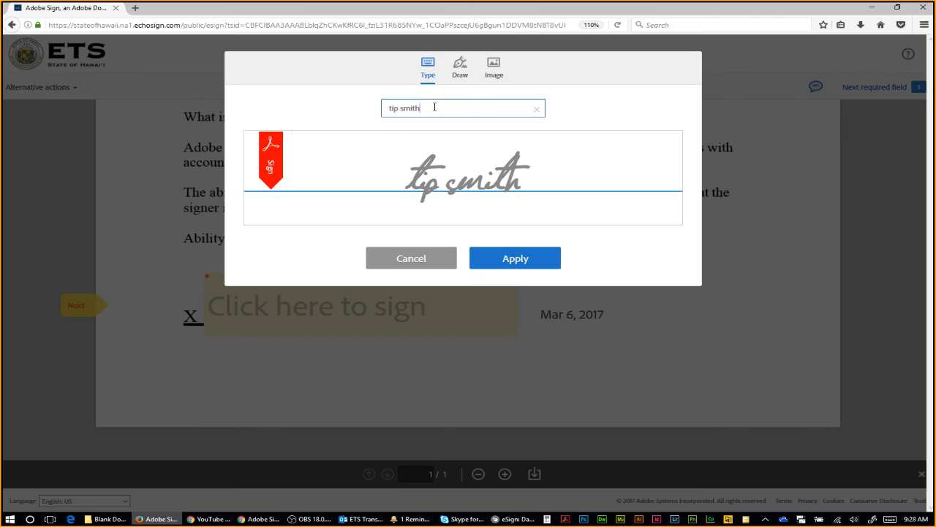
pyautogui.click(520, 262)
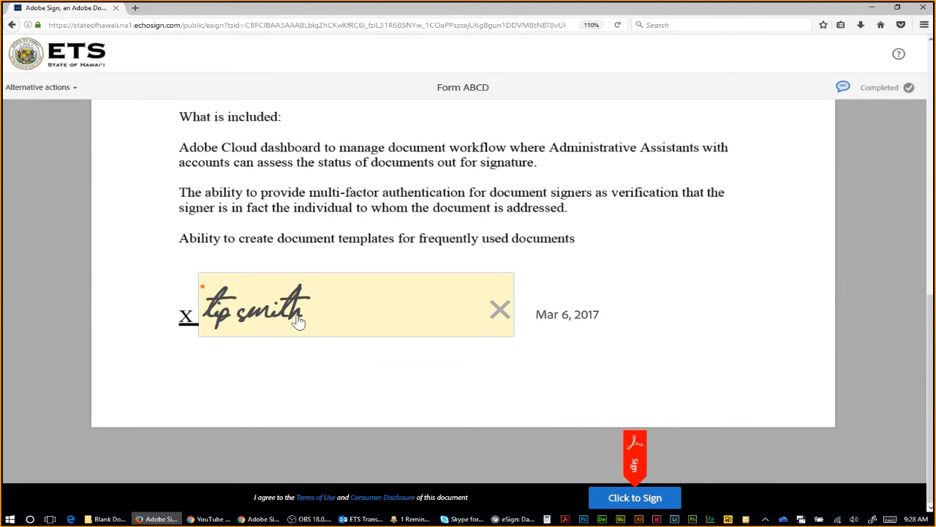
pyautogui.click(633, 499)
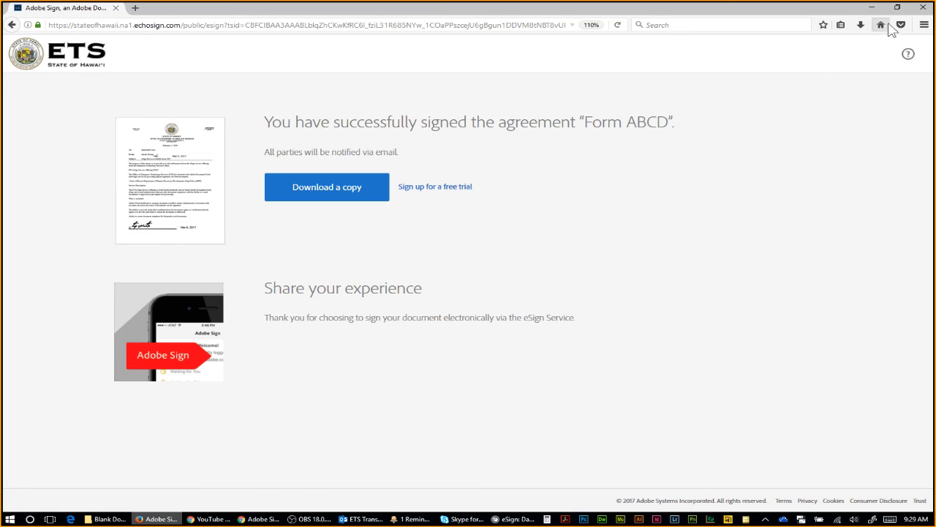
pyautogui.click(921, 8)
pyautogui.moveTo(935, 103); pyautogui.dragTo(593, 2)
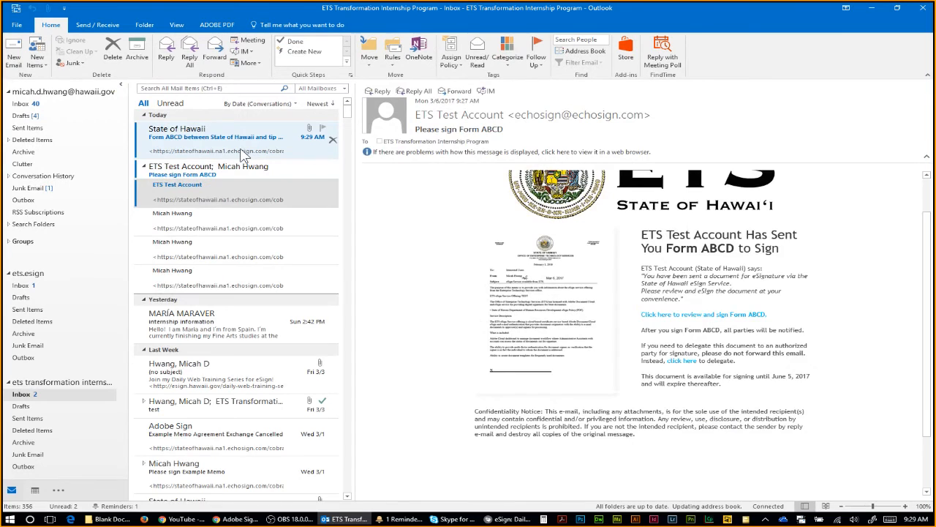
# Step: Open Form ABCD - signed.pdf from the completion email in the ets transformation inbox
pyautogui.click(244, 153)
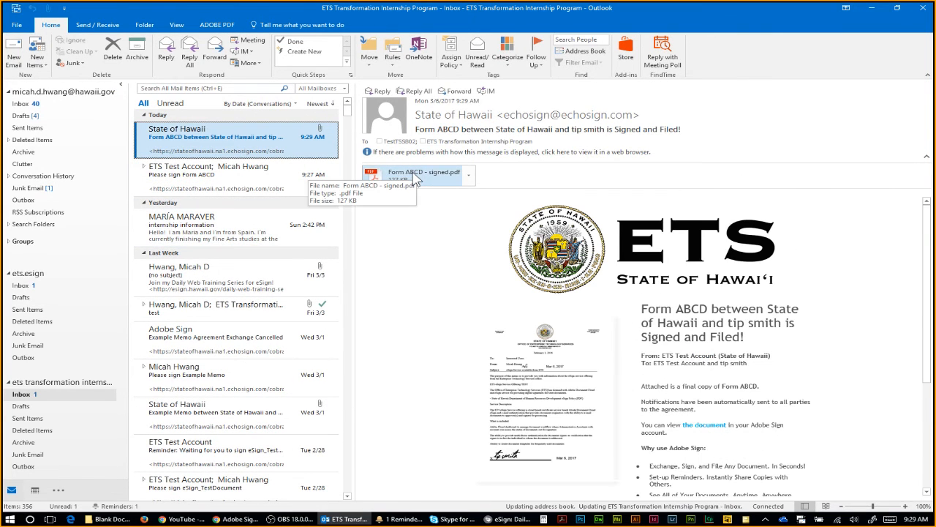
pyautogui.click(23, 103)
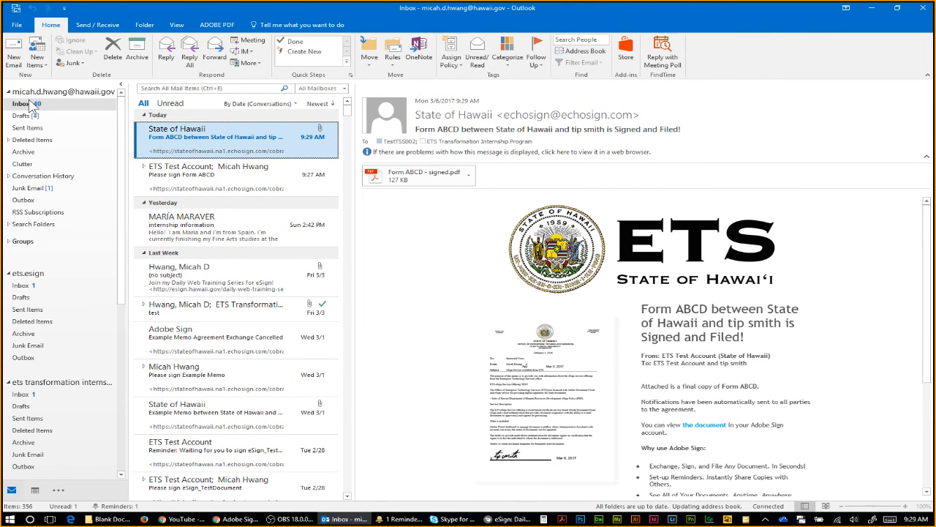
pyautogui.click(22, 394)
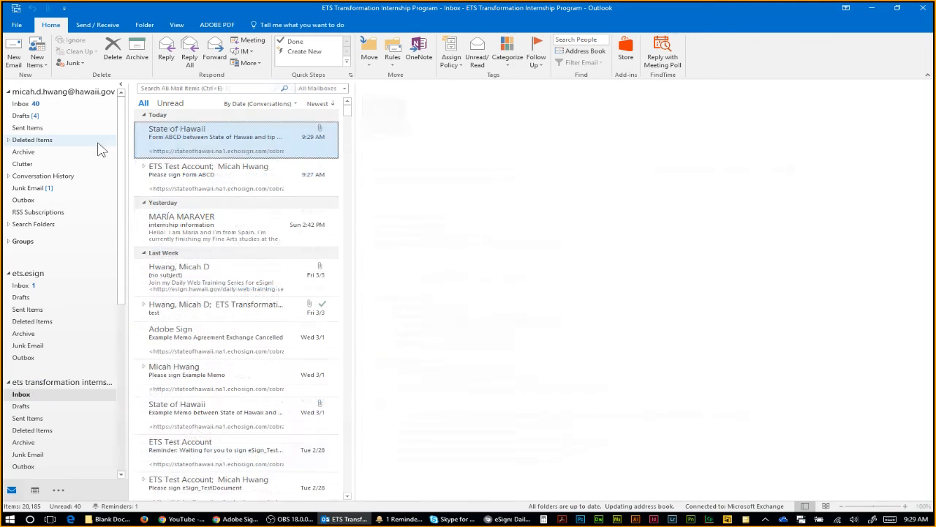
pyautogui.moveTo(776, 10); pyautogui.dragTo(935, 3)
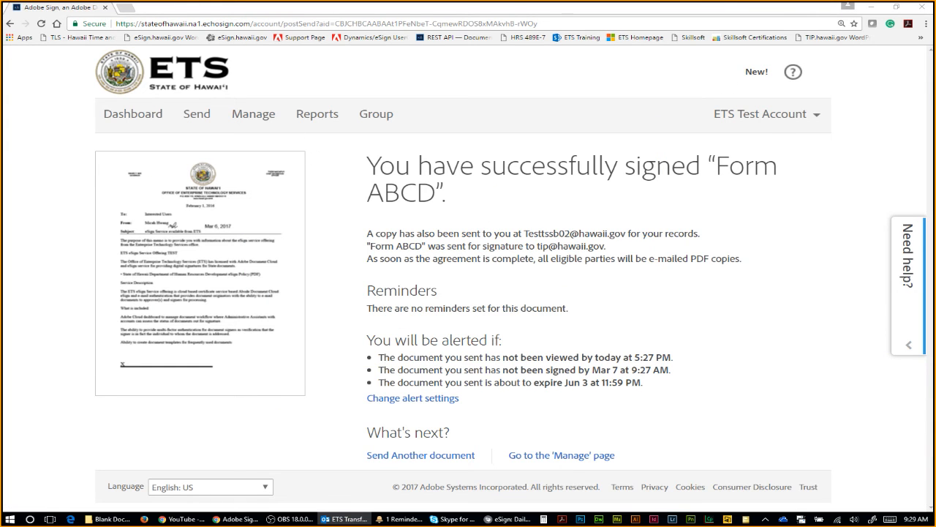
pyautogui.moveTo(935, 185); pyautogui.dragTo(553, 1)
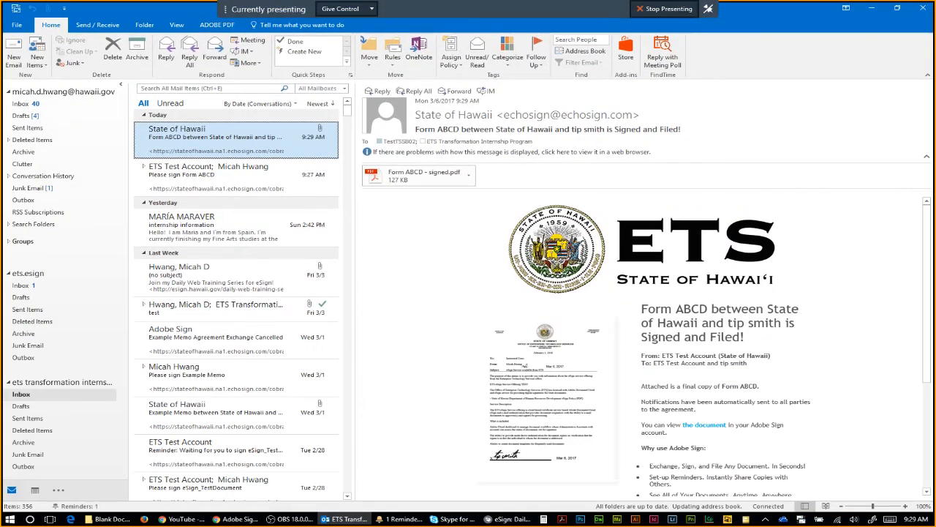
pyautogui.doubleClick(406, 179)
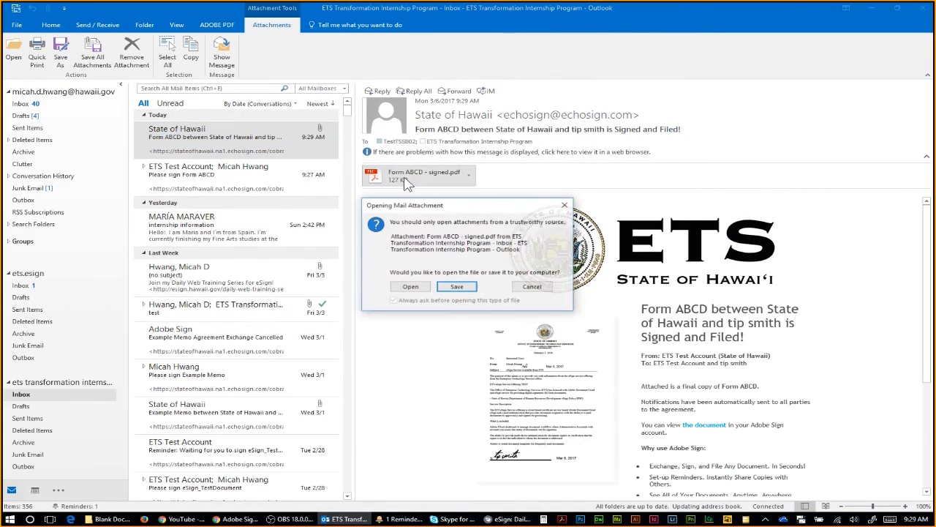
pyautogui.click(428, 291)
# Step: View the signed Form ABCD PDF at 100% zoom and scroll through it
pyautogui.doubleClick(680, 16)
pyautogui.moveTo(680, 10); pyautogui.dragTo(935, 10)
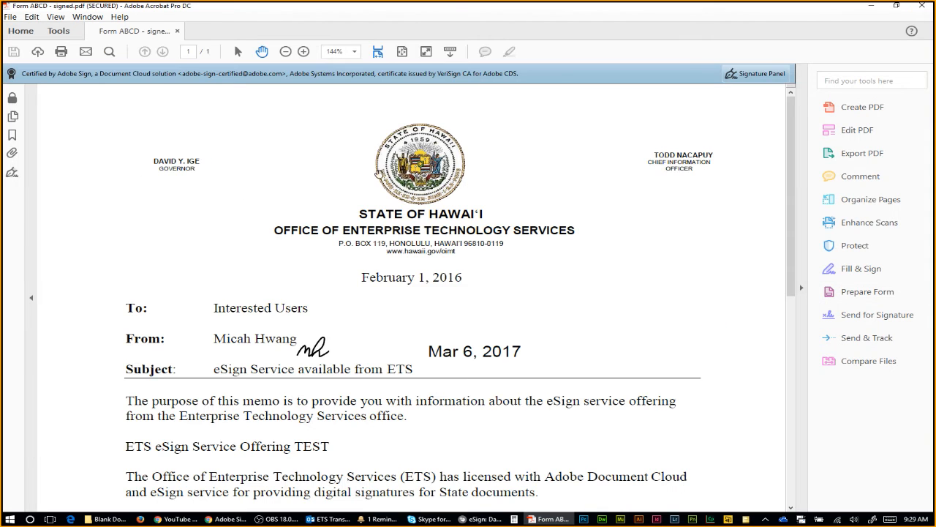
pyautogui.click(285, 51)
pyautogui.scroll(-3, 416, 201)
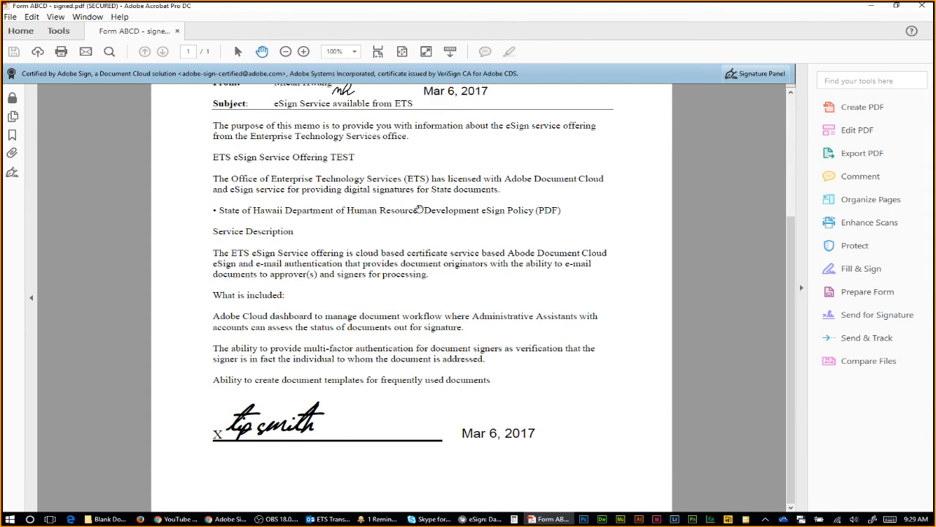
pyautogui.scroll(3, 526, 284)
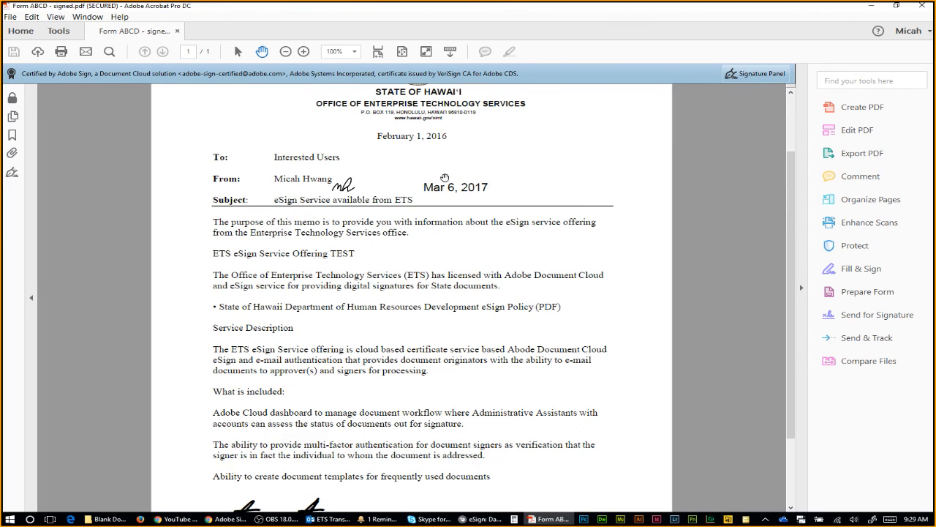
pyautogui.scroll(-1, 231, 135)
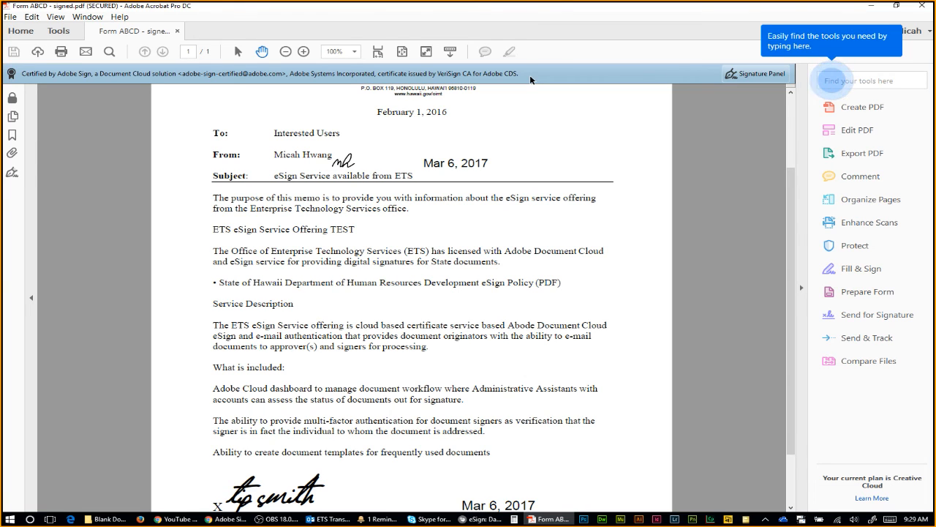
# Step: Try Edit PDF, dismiss the 'signed and can not be edited' error, then close Acrobat
pyautogui.click(868, 129)
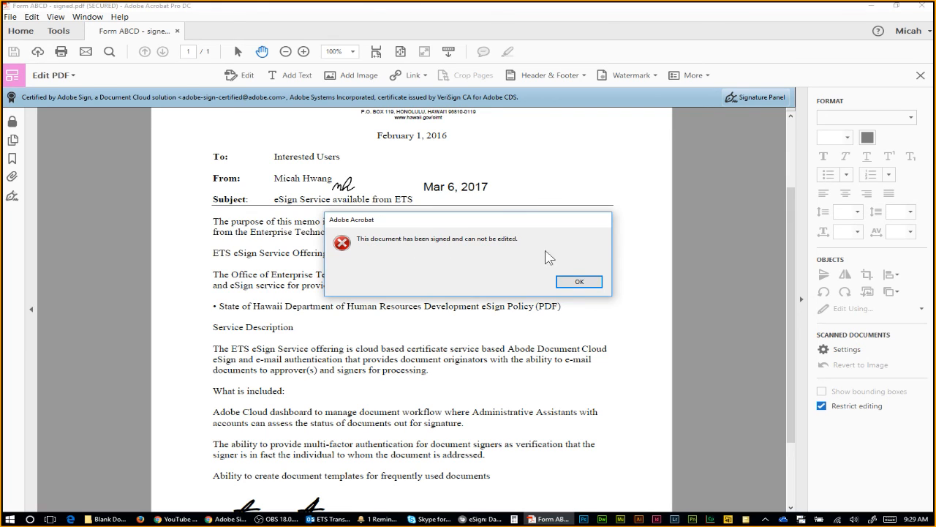
pyautogui.click(581, 288)
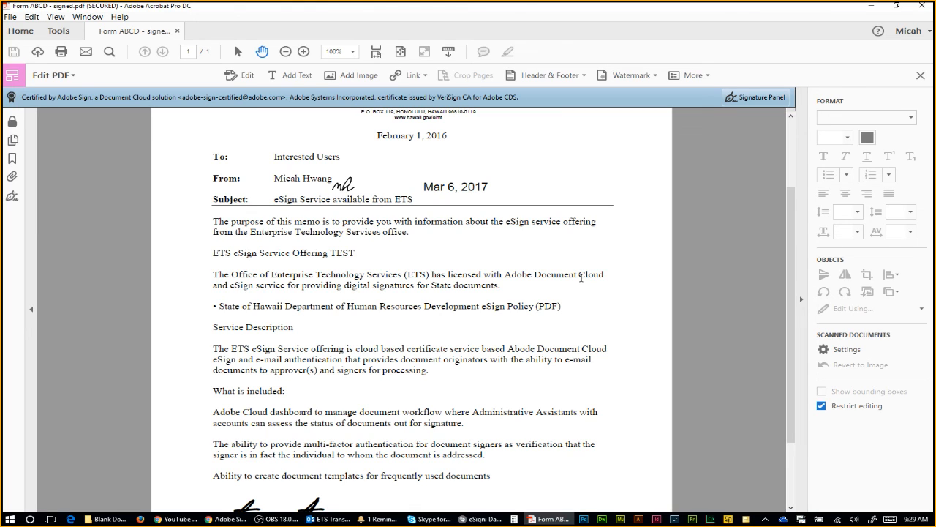
pyautogui.click(921, 76)
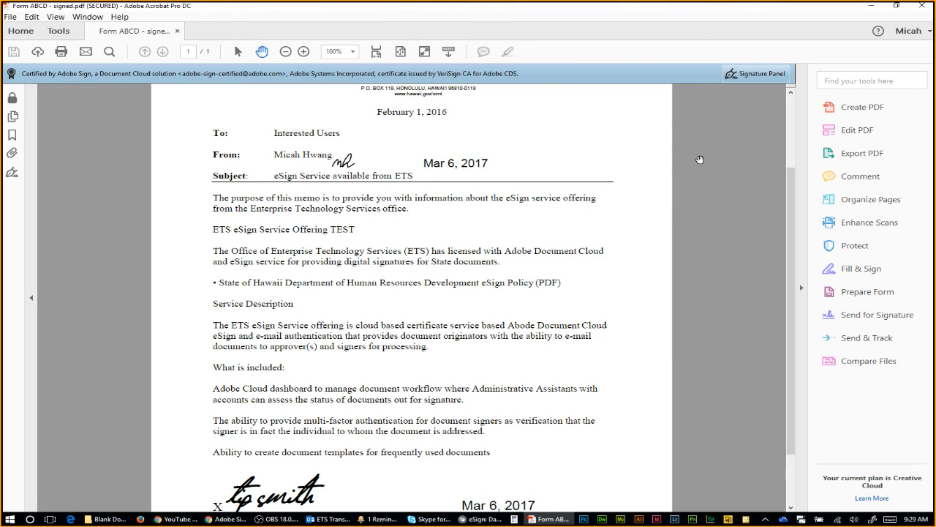
pyautogui.scroll(-3, 674, 184)
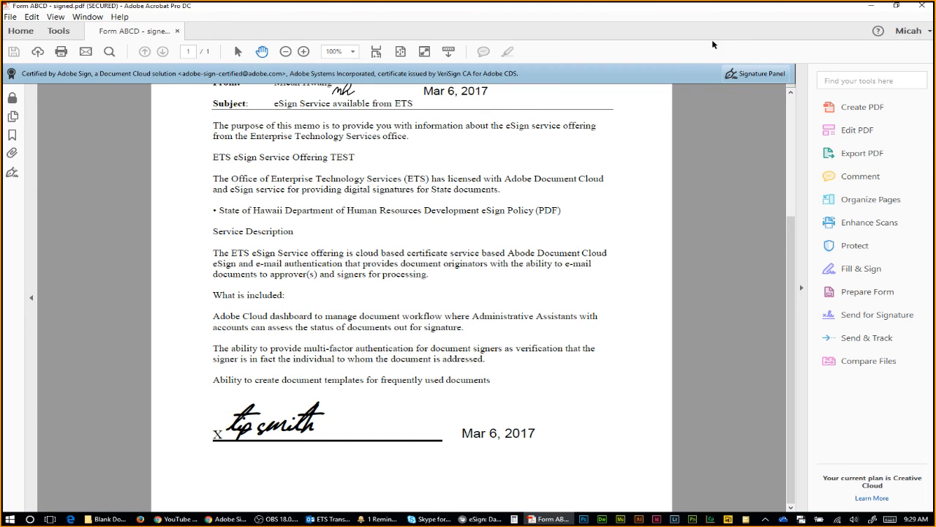
pyautogui.click(919, 6)
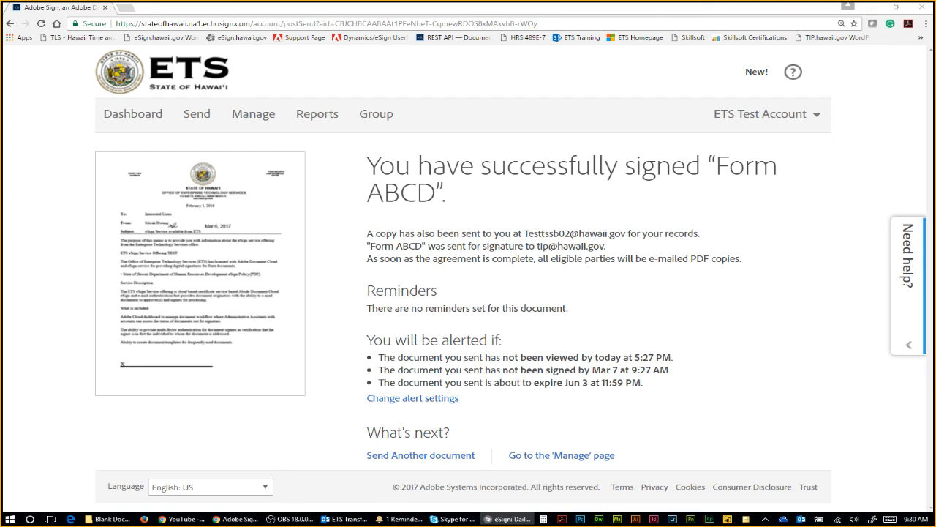
# Step: Alt+Tab through open windows until Outlook's Form ABCD completion email with the 127 KB PDF shows
pyautogui.hotkey('alt', 'Tab')
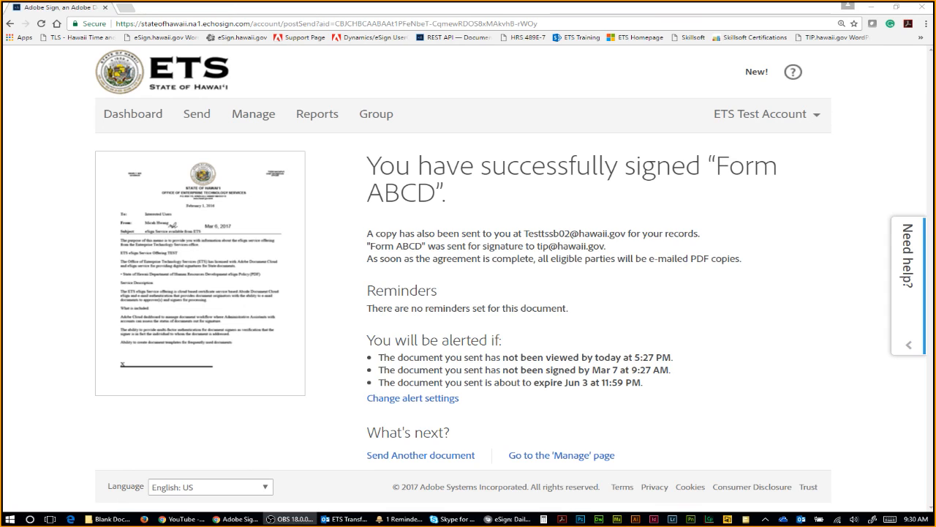
pyautogui.hotkey('alt', 'Tab')
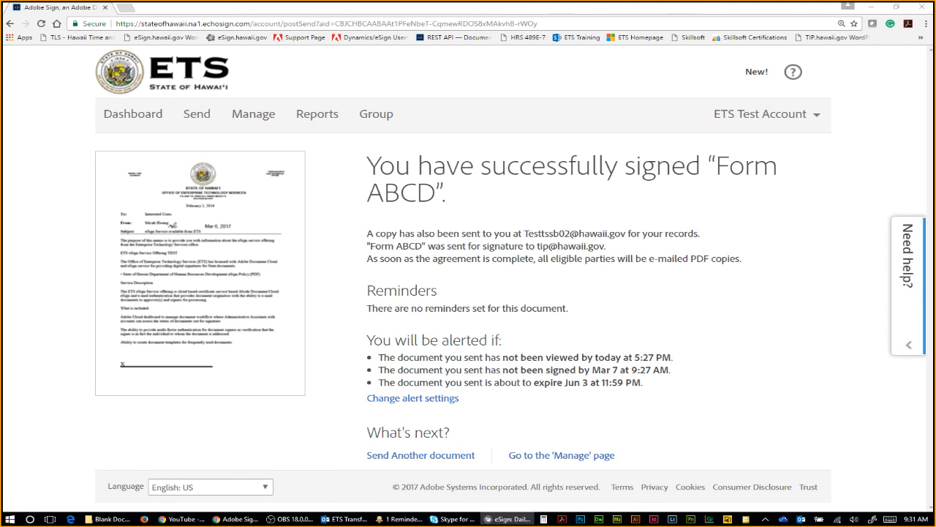
pyautogui.hotkey('alt', 'Tab')
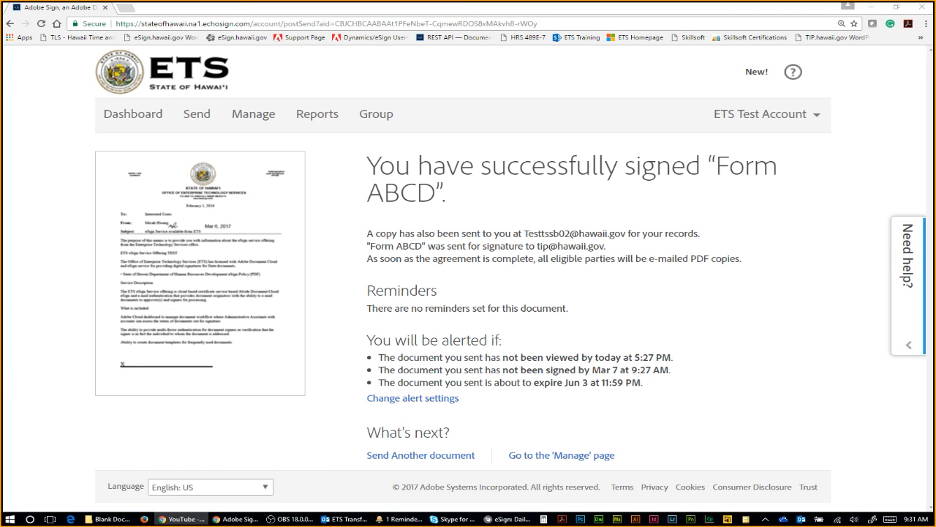
pyautogui.hotkey('alt', 'Tab')
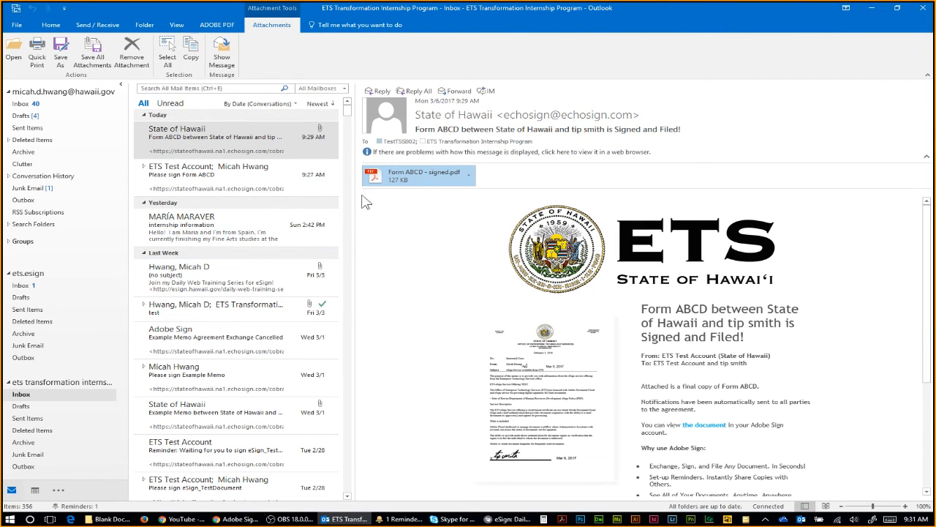
# Step: Open Save As for the signed PDF attachment, browse the folders, then cancel without saving
pyautogui.rightClick(401, 181)
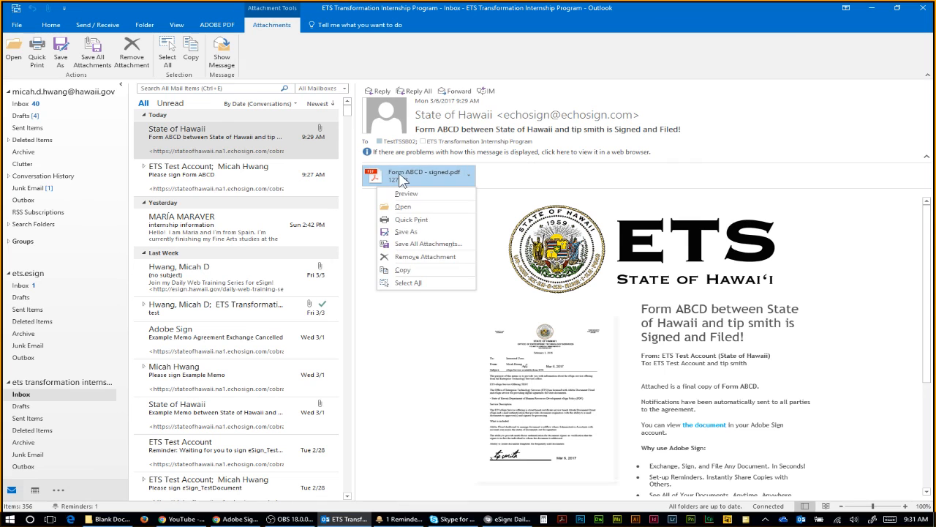
pyautogui.click(412, 236)
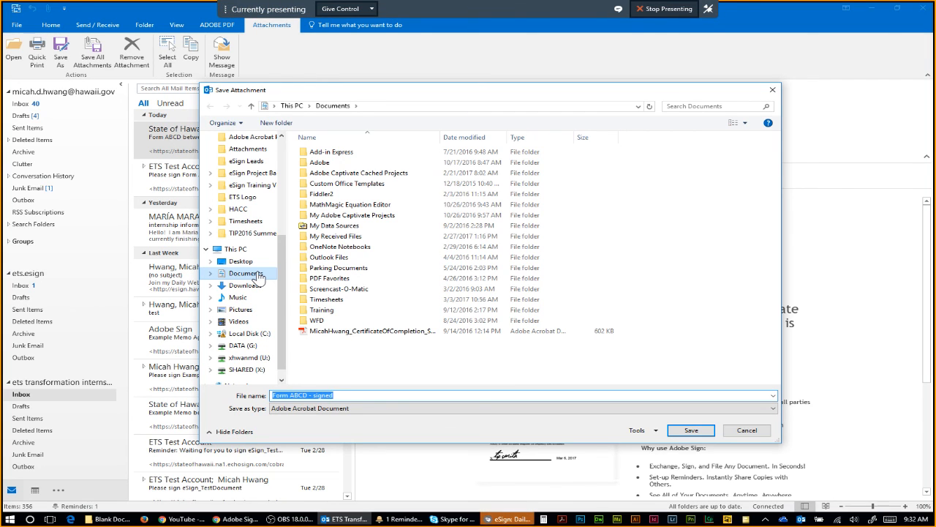
pyautogui.scroll(1, 260, 276)
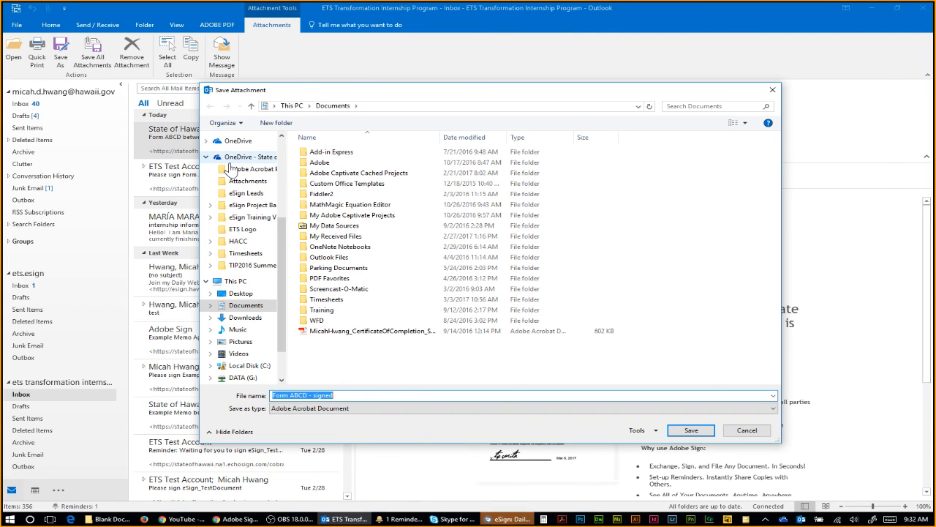
pyautogui.scroll(1, 285, 219)
pyautogui.scroll(3, 285, 219)
pyautogui.scroll(-4, 282, 234)
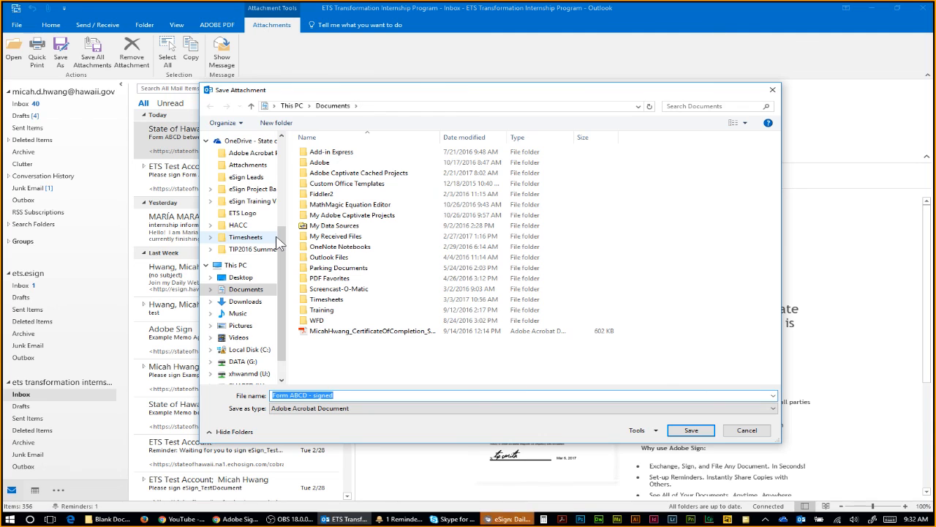
pyautogui.click(737, 434)
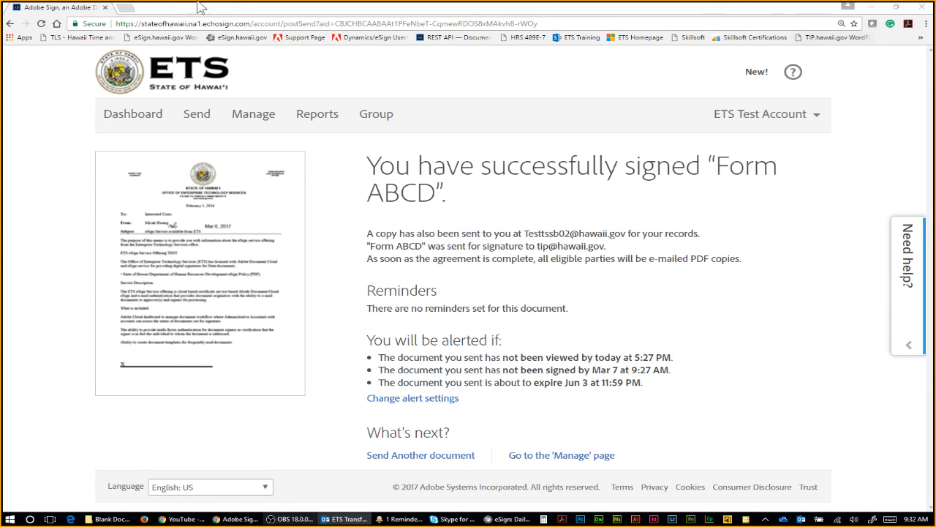
# Step: From the eSign.hawaii.gov bookmark in a new tab, show the Daily Web Training Series page for Basics 101
pyautogui.click(126, 8)
pyautogui.click(231, 37)
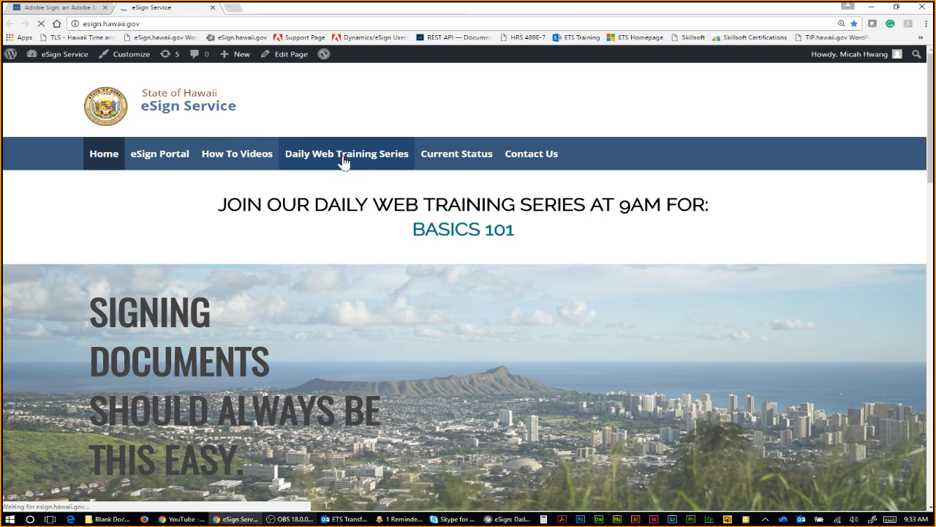
pyautogui.click(344, 159)
pyautogui.scroll(-2, 730, 275)
pyautogui.scroll(-3, 730, 275)
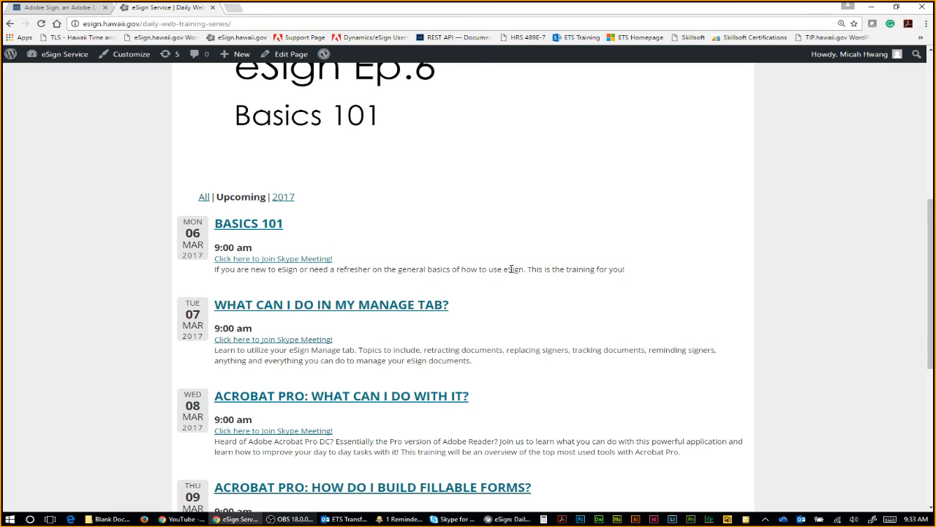
pyautogui.scroll(1, 517, 275)
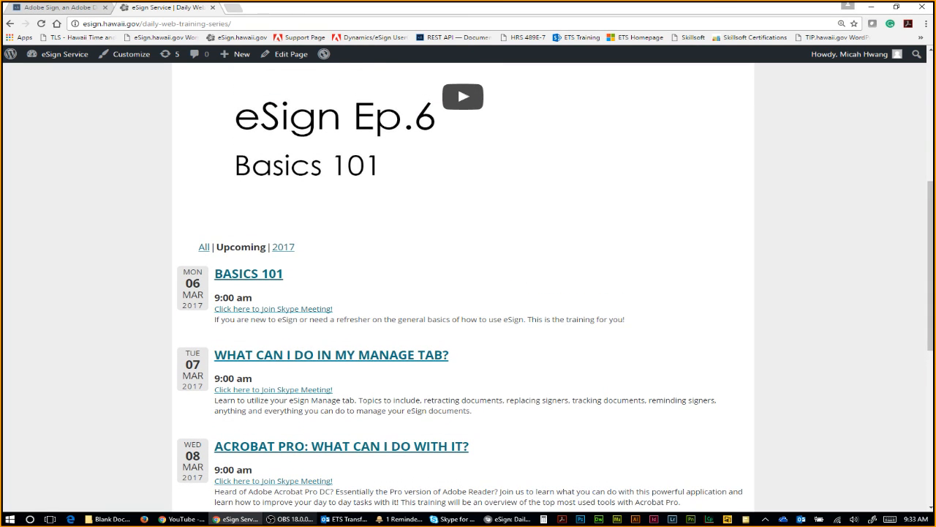
pyautogui.scroll(2, 764, 319)
pyautogui.scroll(3, 765, 320)
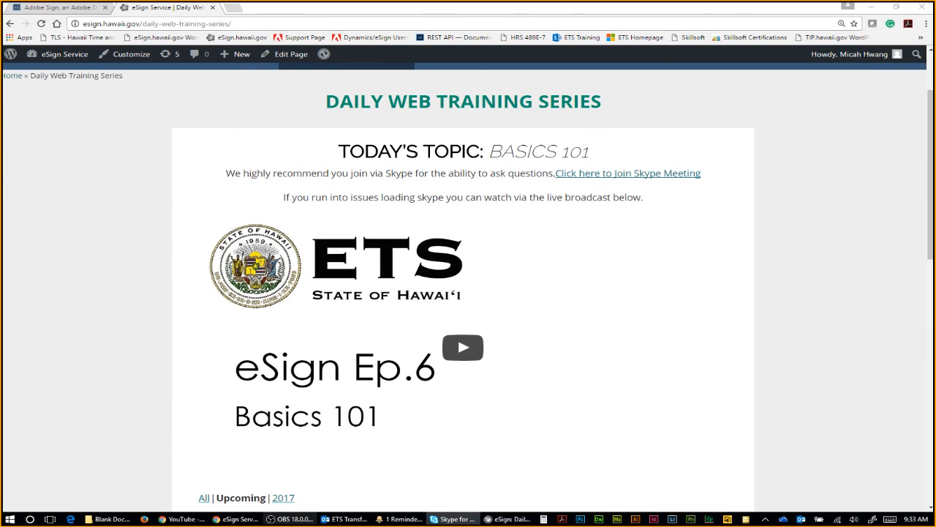